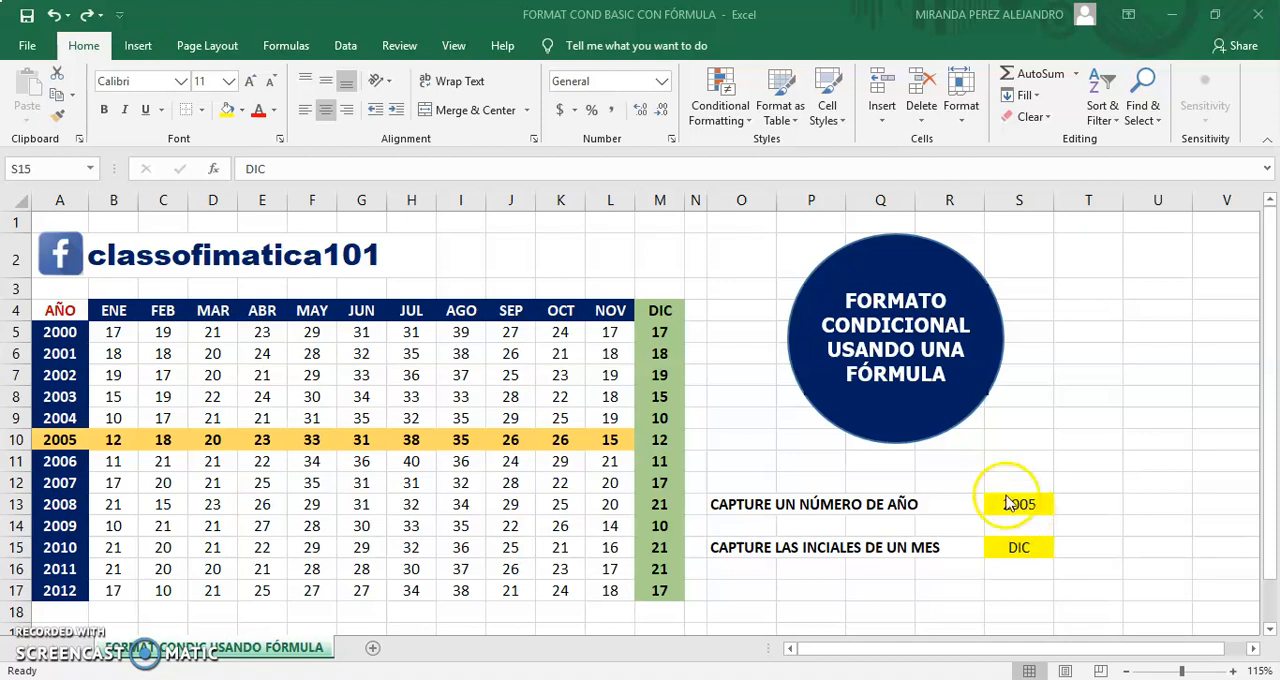
Step: Enter 2010 as the year in cell S13 and MAY as the month in cell S15
left_click(1010, 503)
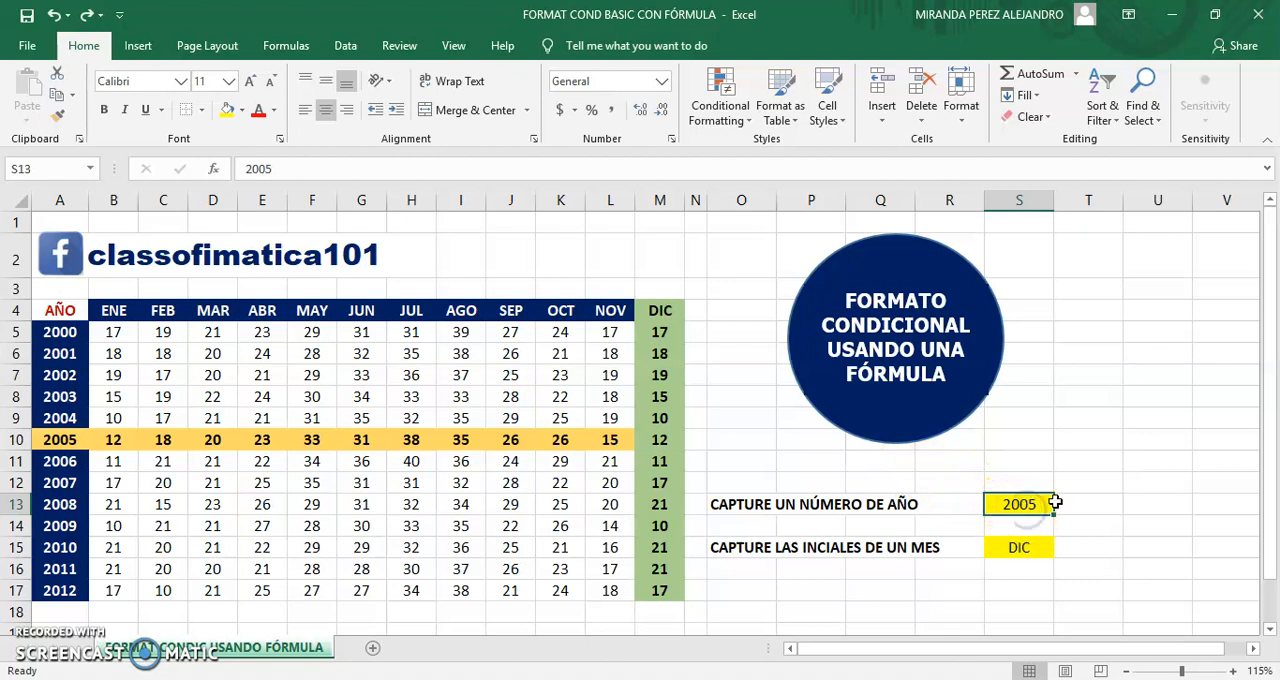
type("2010")
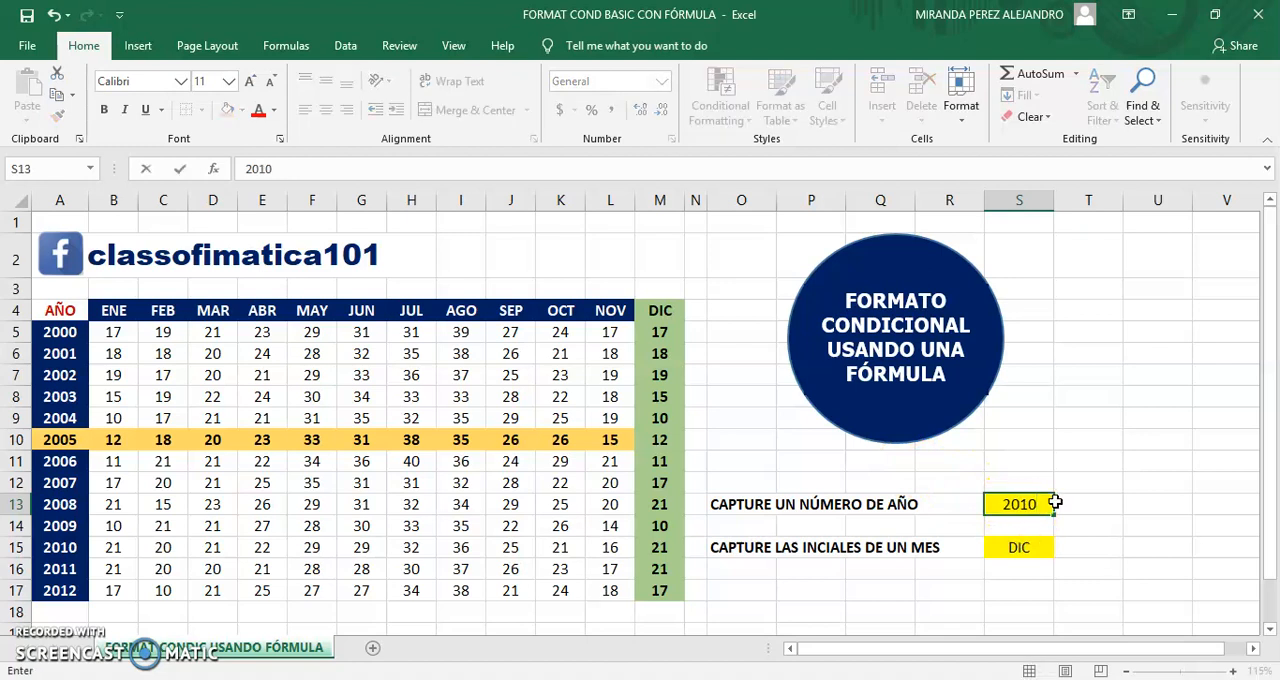
key("Return")
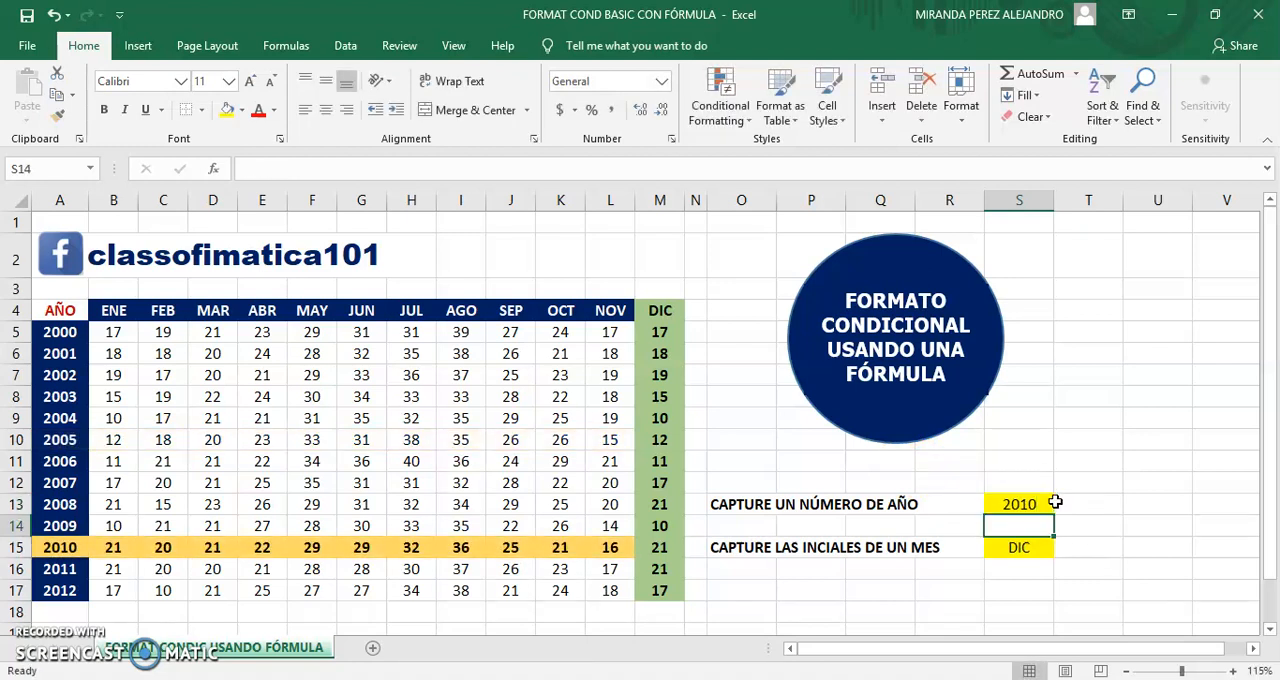
left_click(1021, 547)
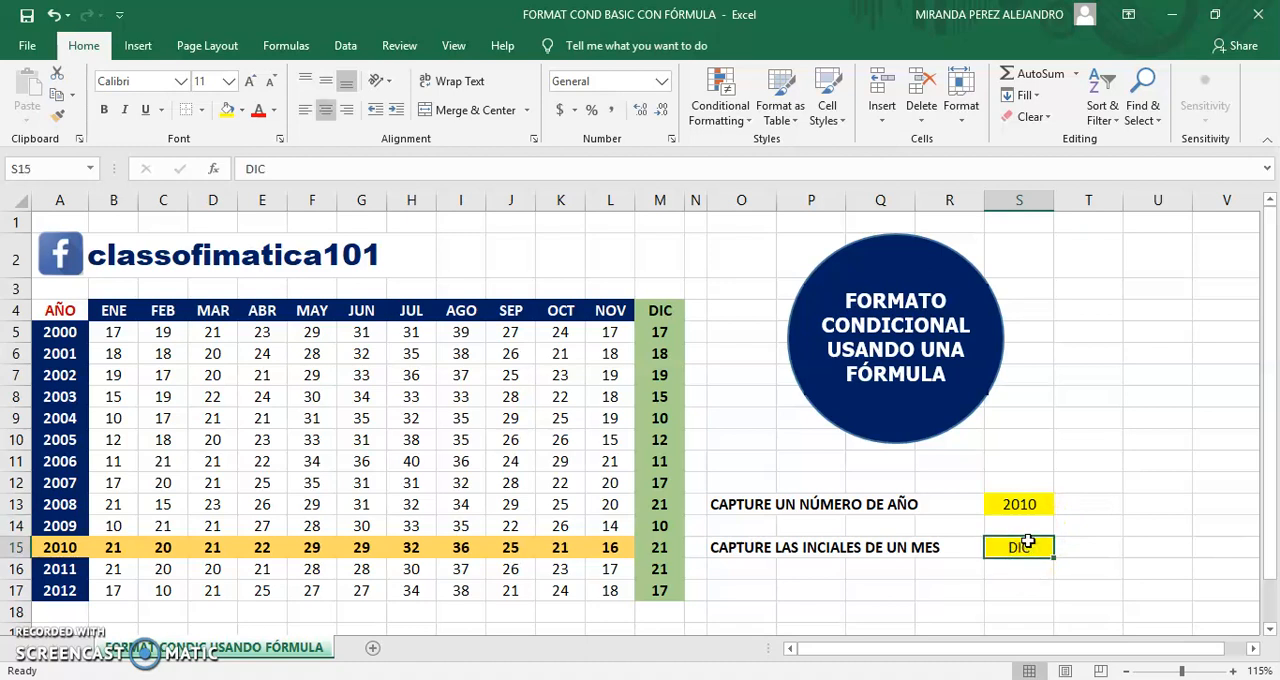
type("MAY")
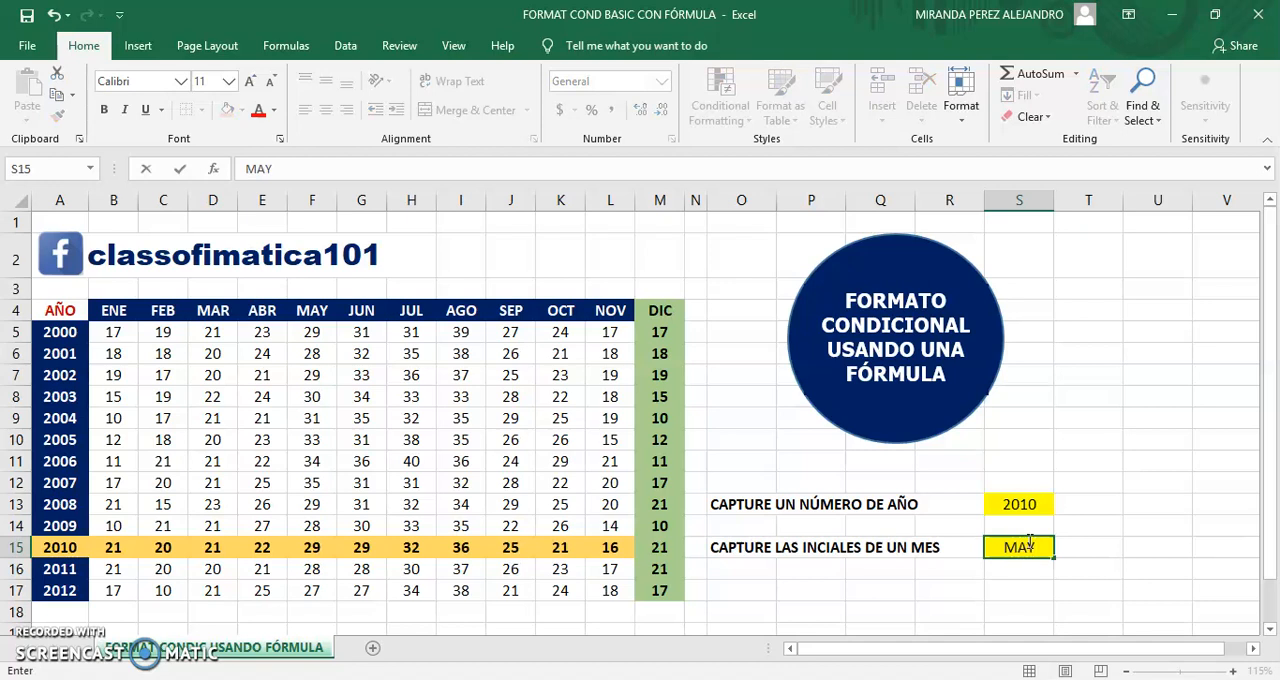
key("Return")
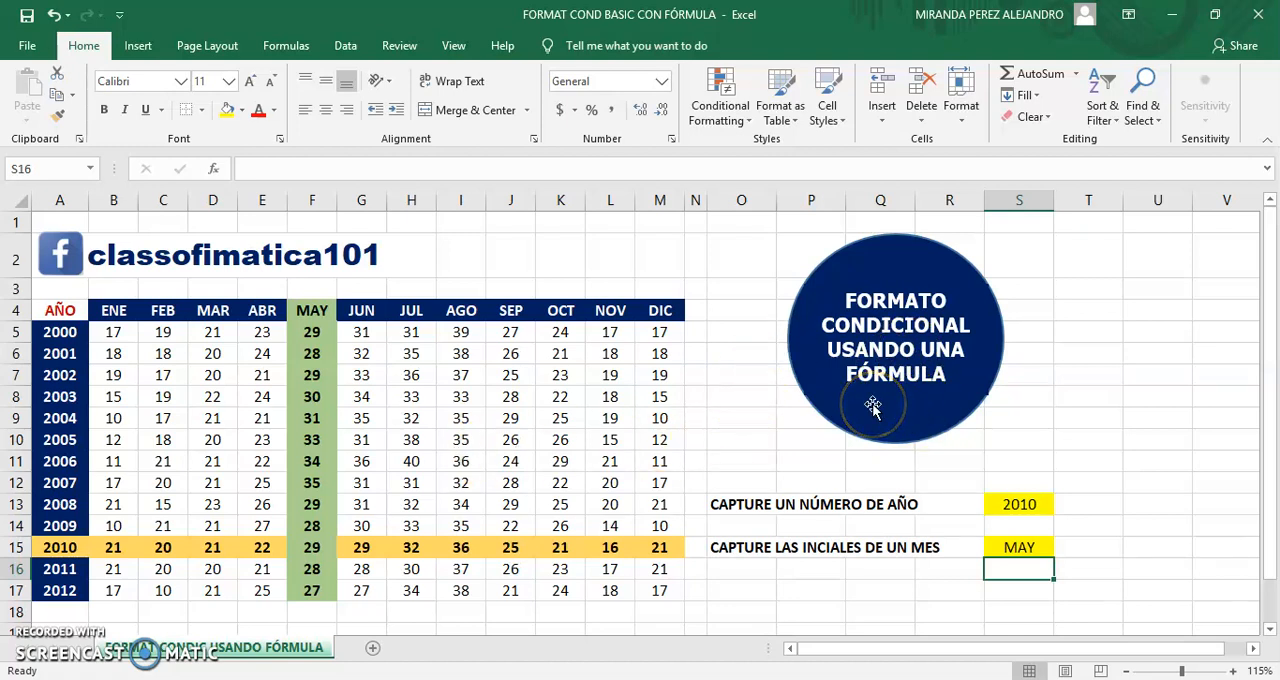
Step: Clear the year entry in S13 and the month entry in S15
left_click(1024, 505)
key("Delete")
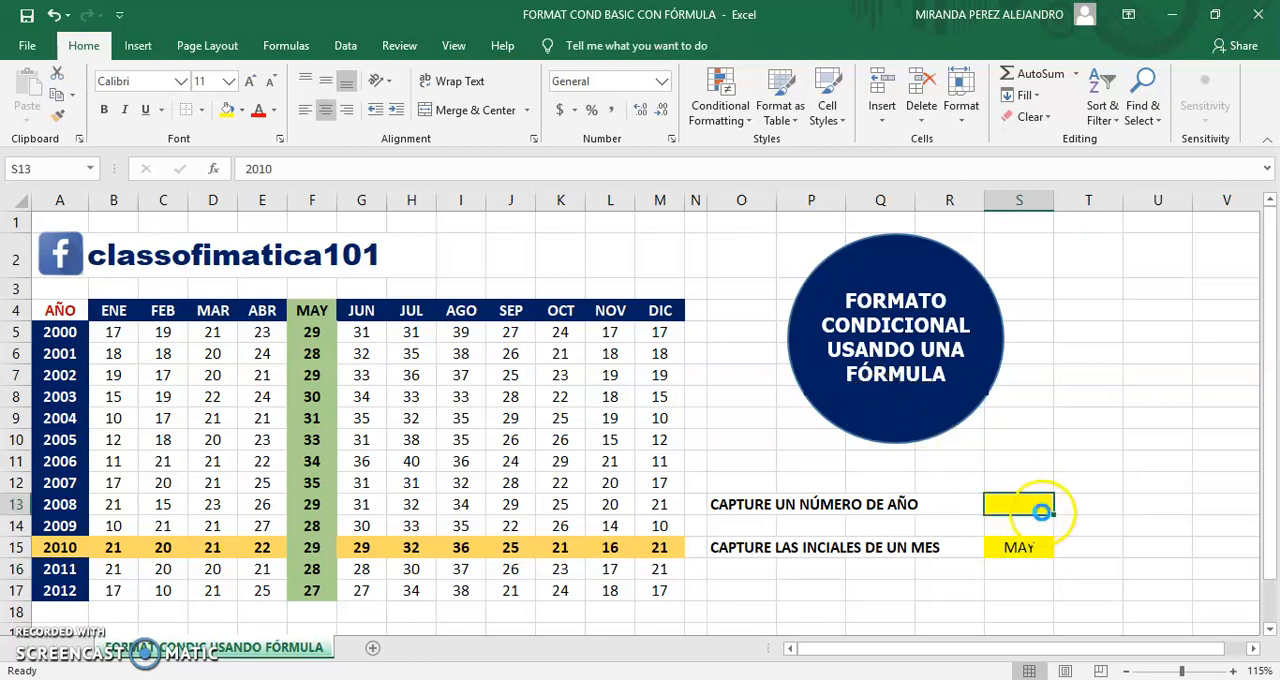
left_click(1028, 545)
key("Delete")
left_click(866, 478)
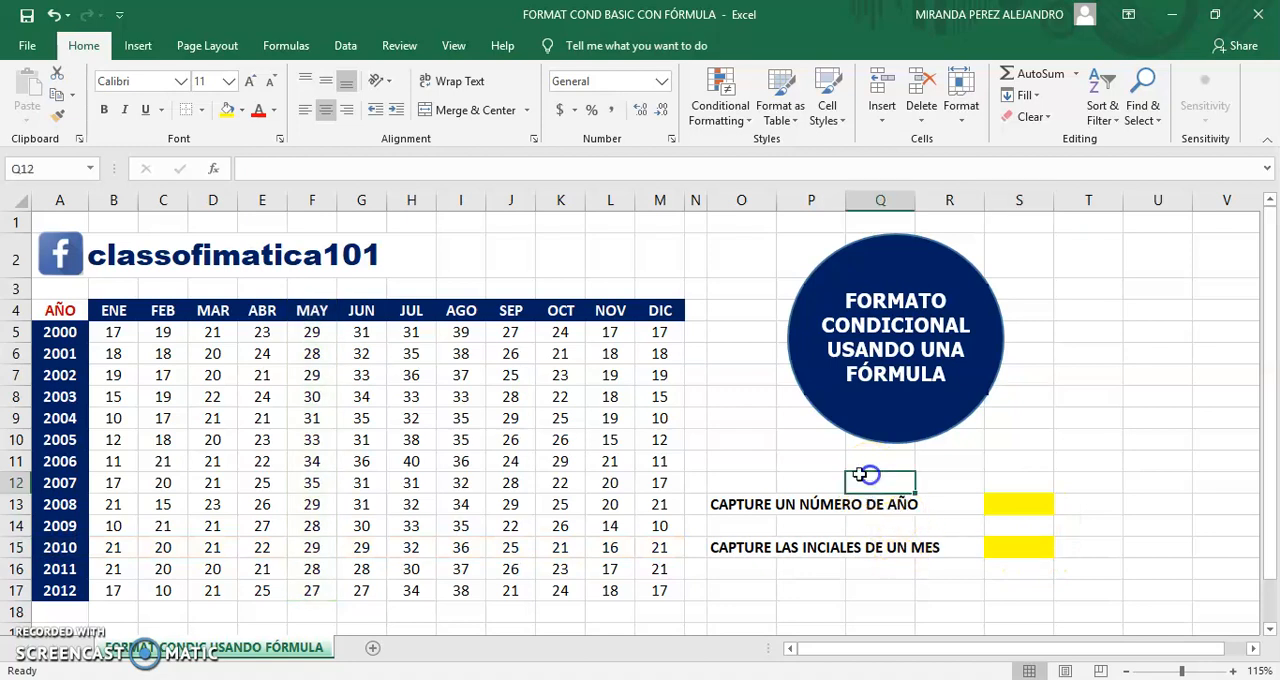
Step: Delete both conditional formatting rules, for month and year, from the table range A4:M17
left_click_drag(59, 309, 655, 588)
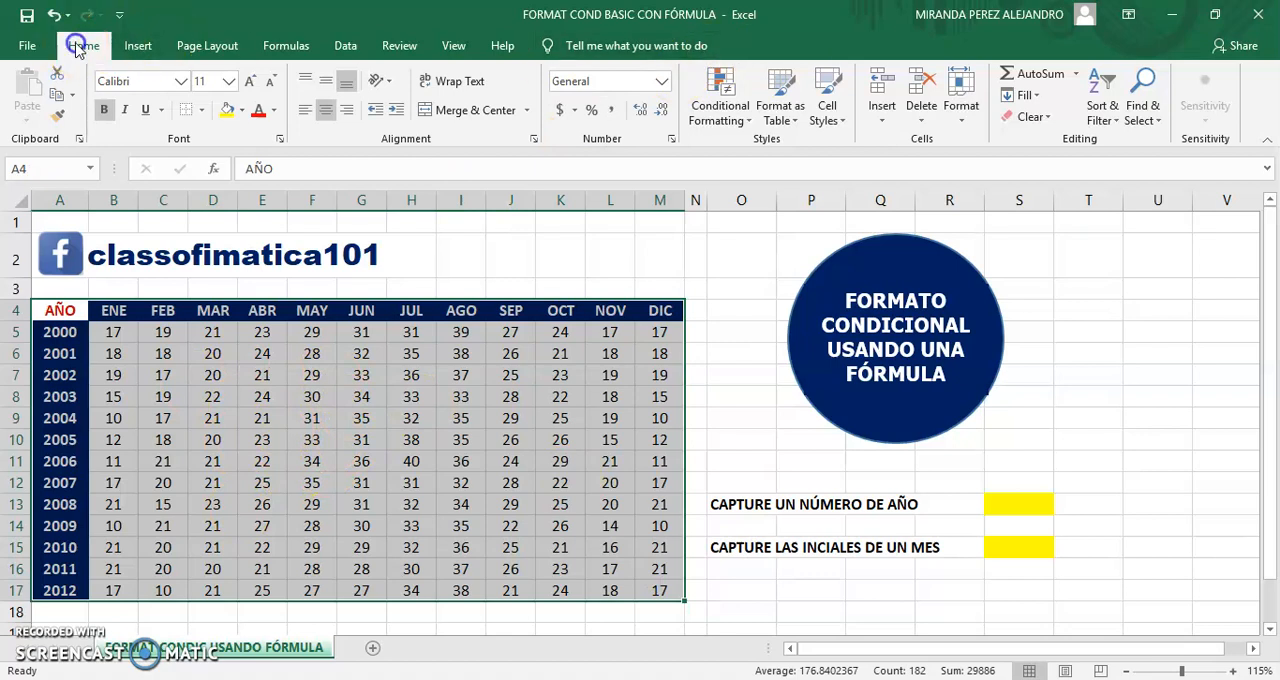
left_click(717, 117)
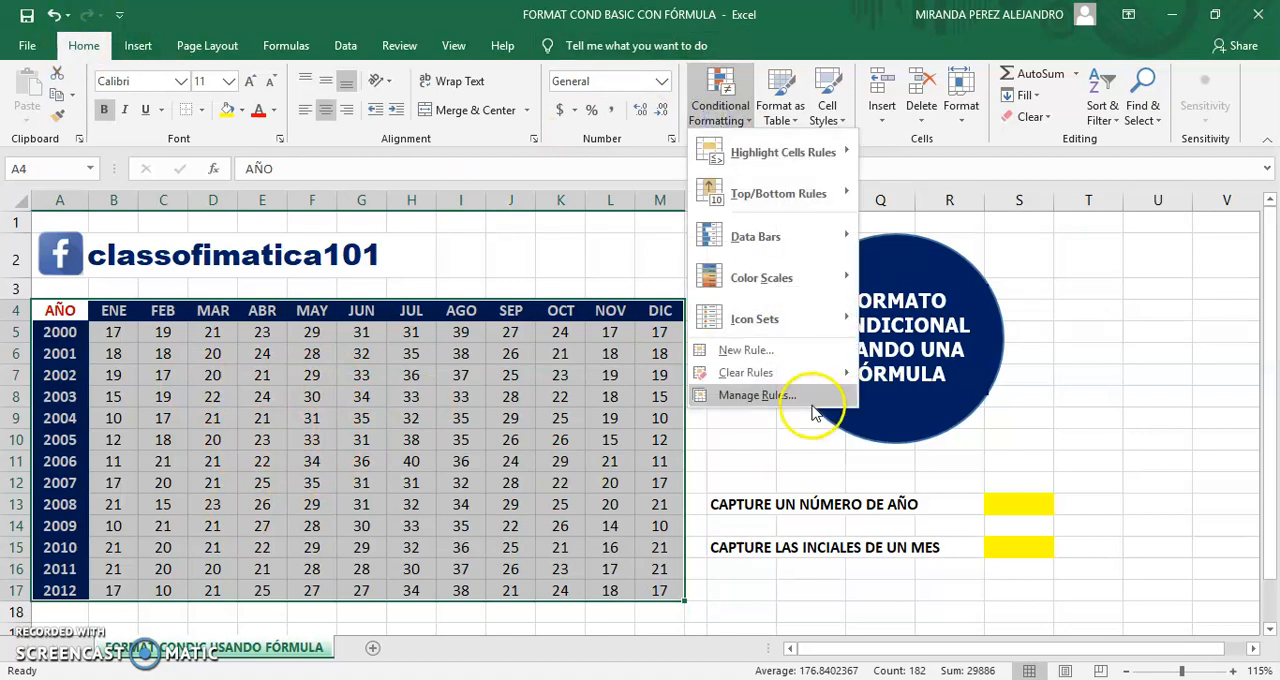
left_click(812, 398)
left_click(634, 242)
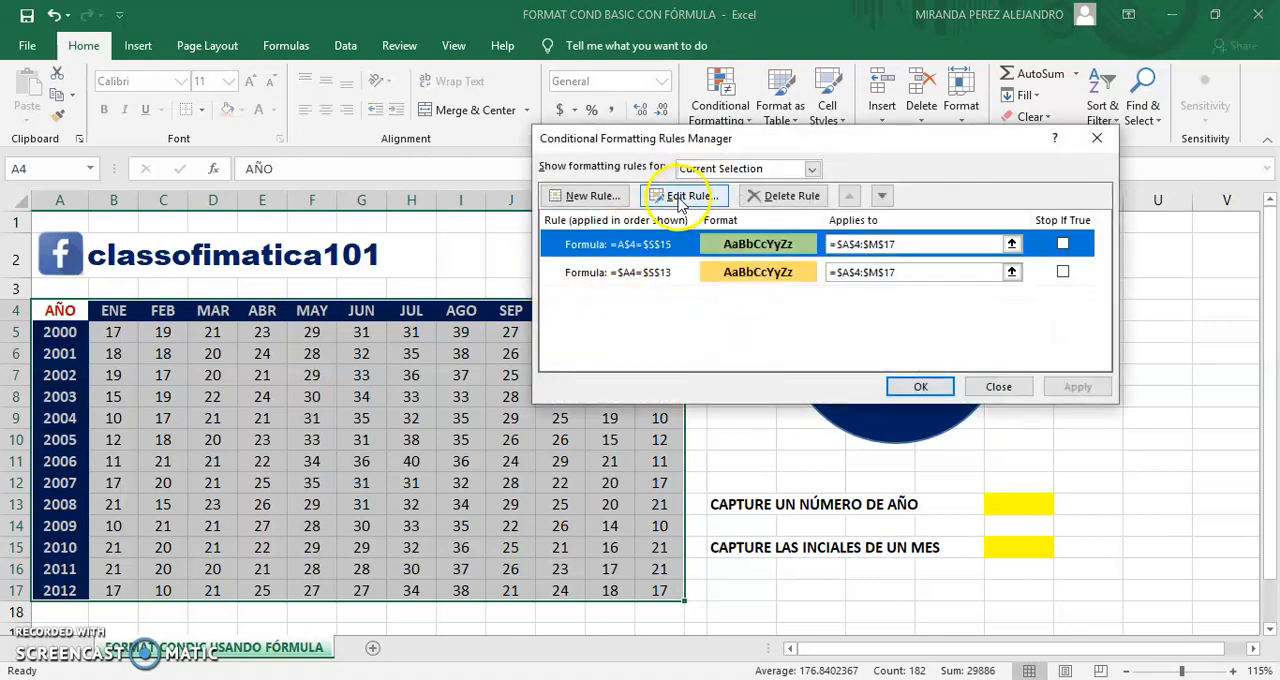
left_click(782, 196)
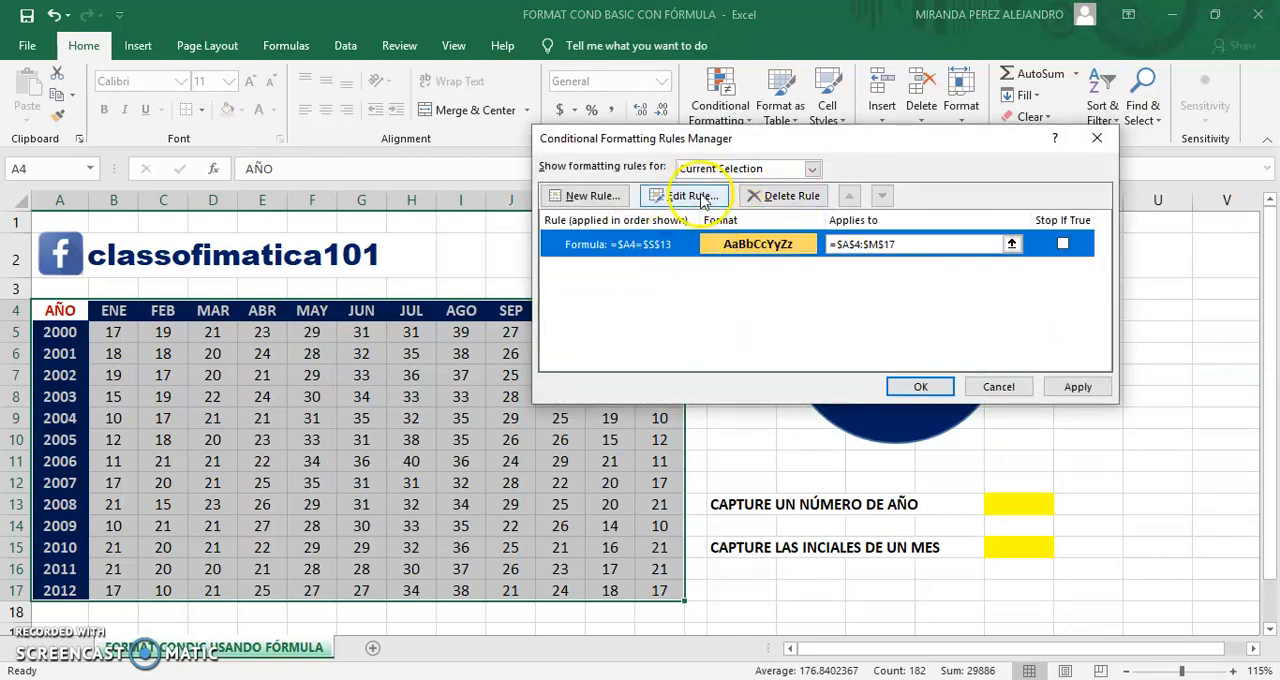
left_click(782, 196)
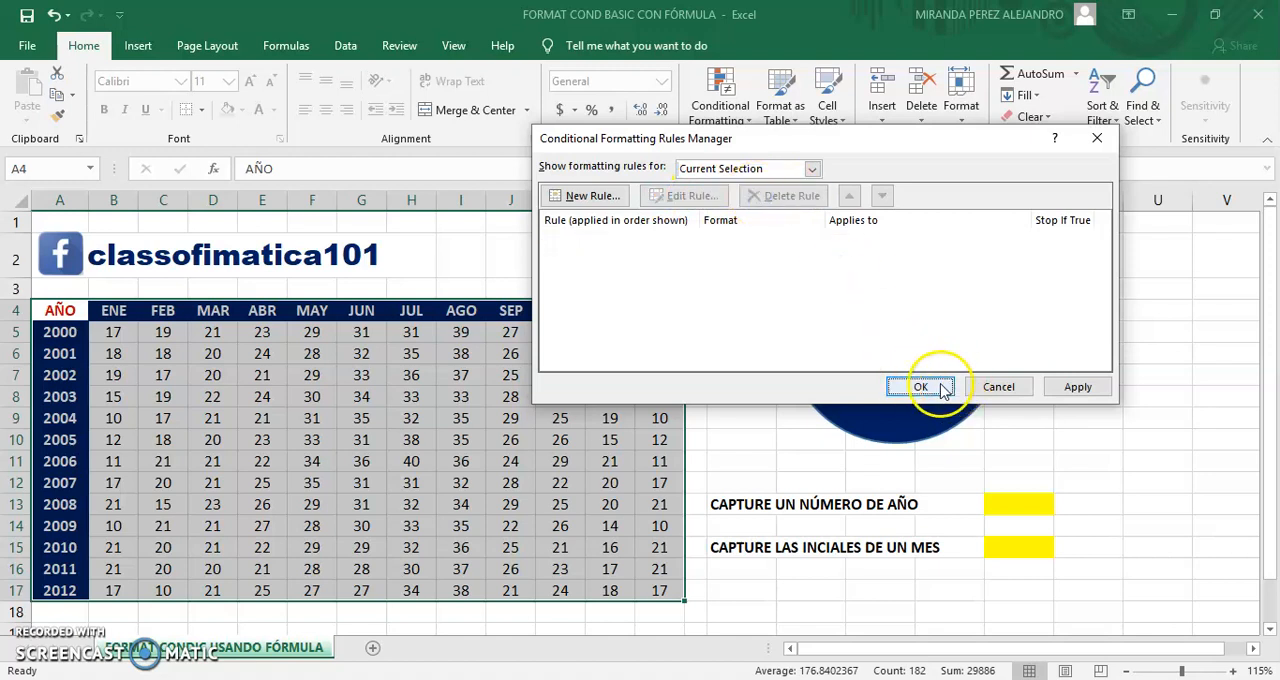
left_click(920, 387)
left_click(662, 256)
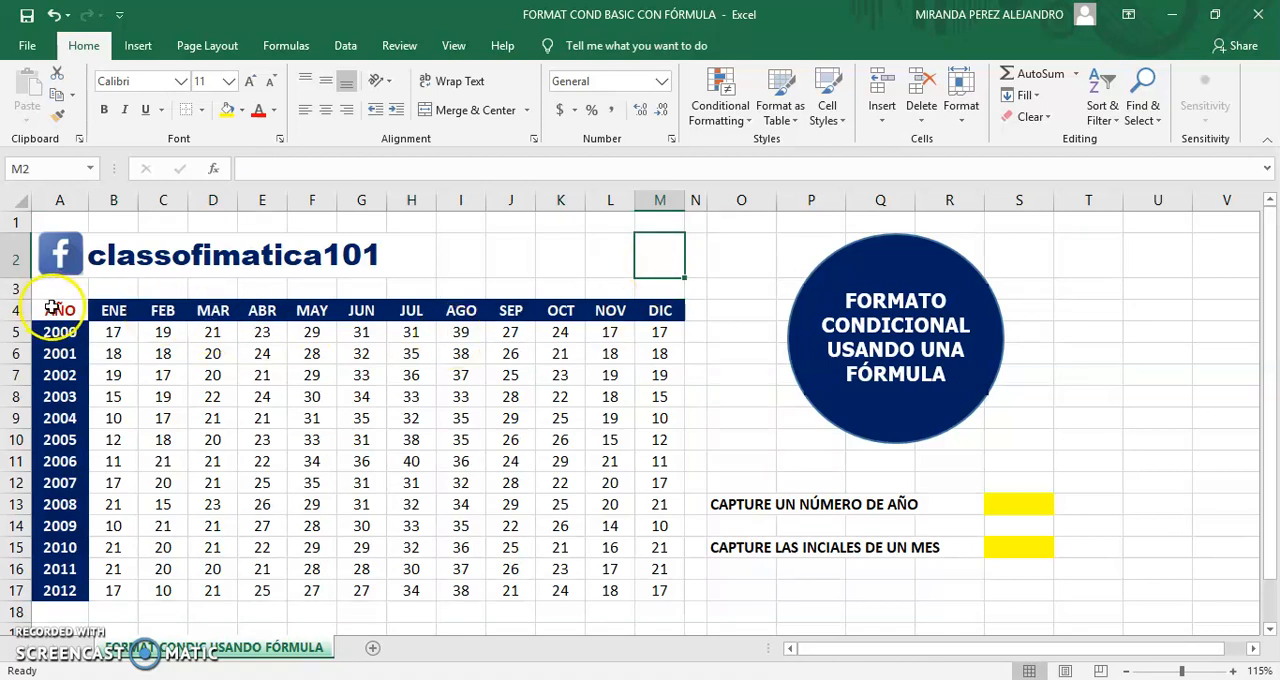
Step: Create a formula-based conditional formatting rule for the table range A4:M17 with the formula =$A4=$S$13
left_click_drag(55, 312, 663, 588)
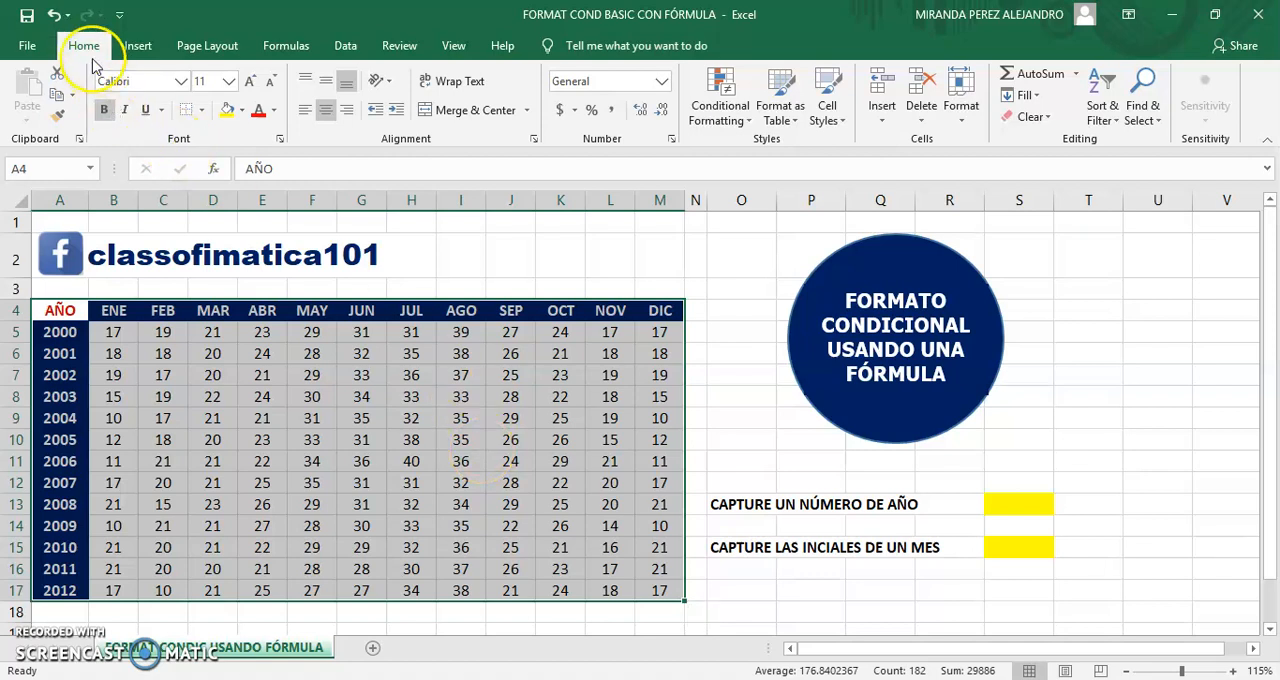
left_click(735, 118)
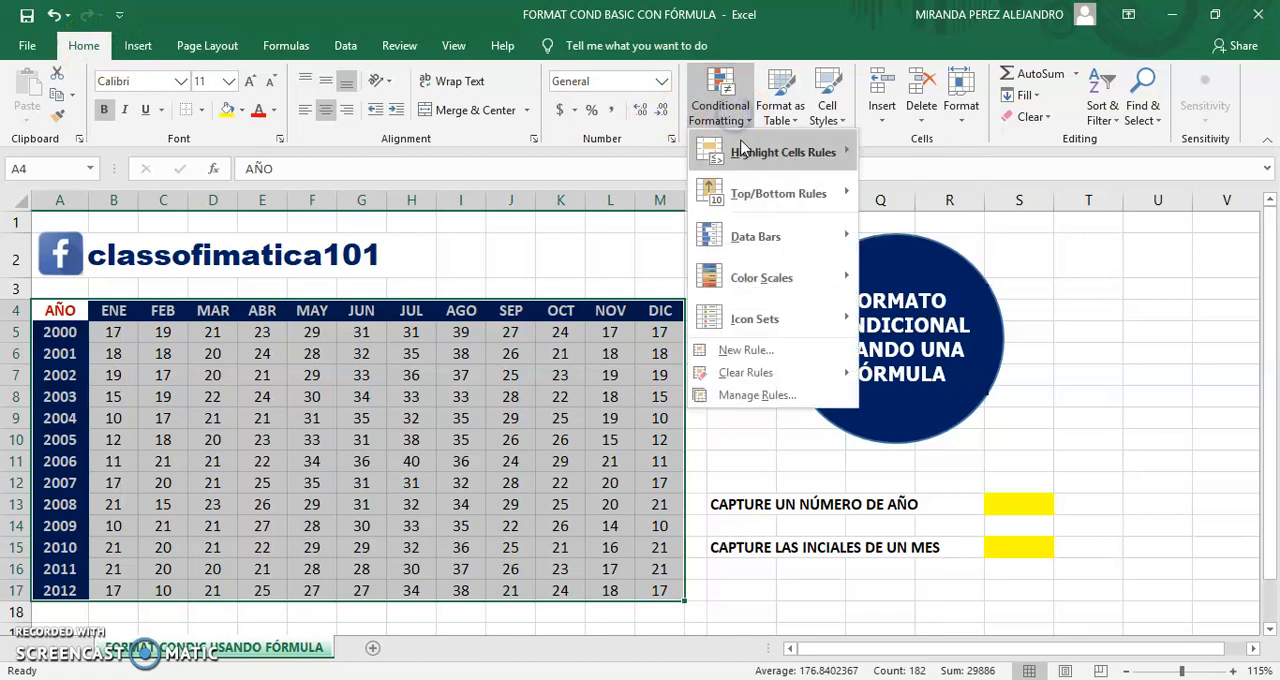
left_click(800, 351)
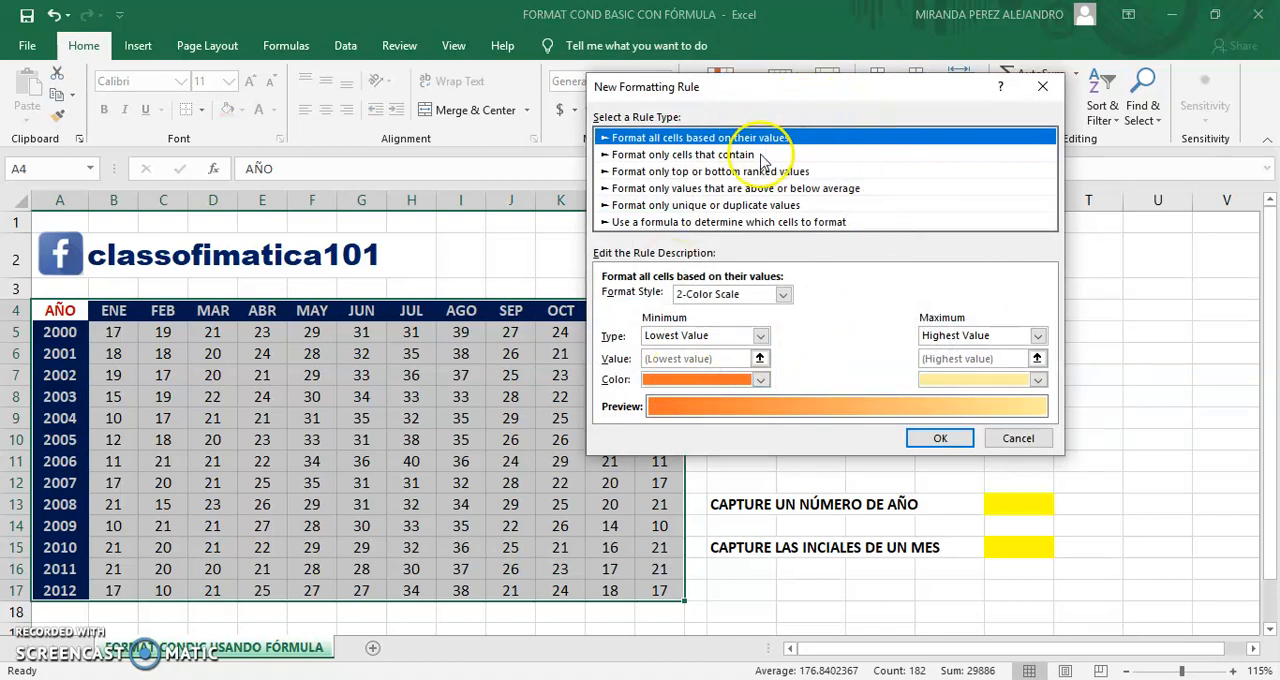
left_click(735, 224)
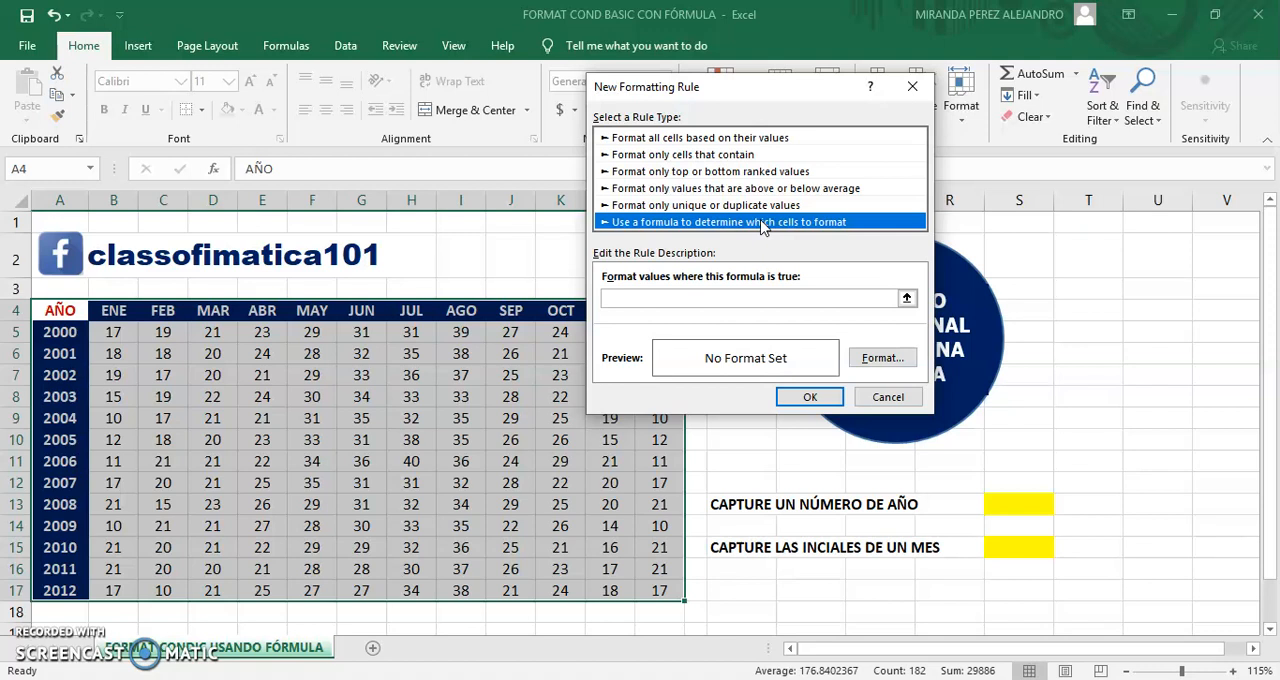
left_click(677, 298)
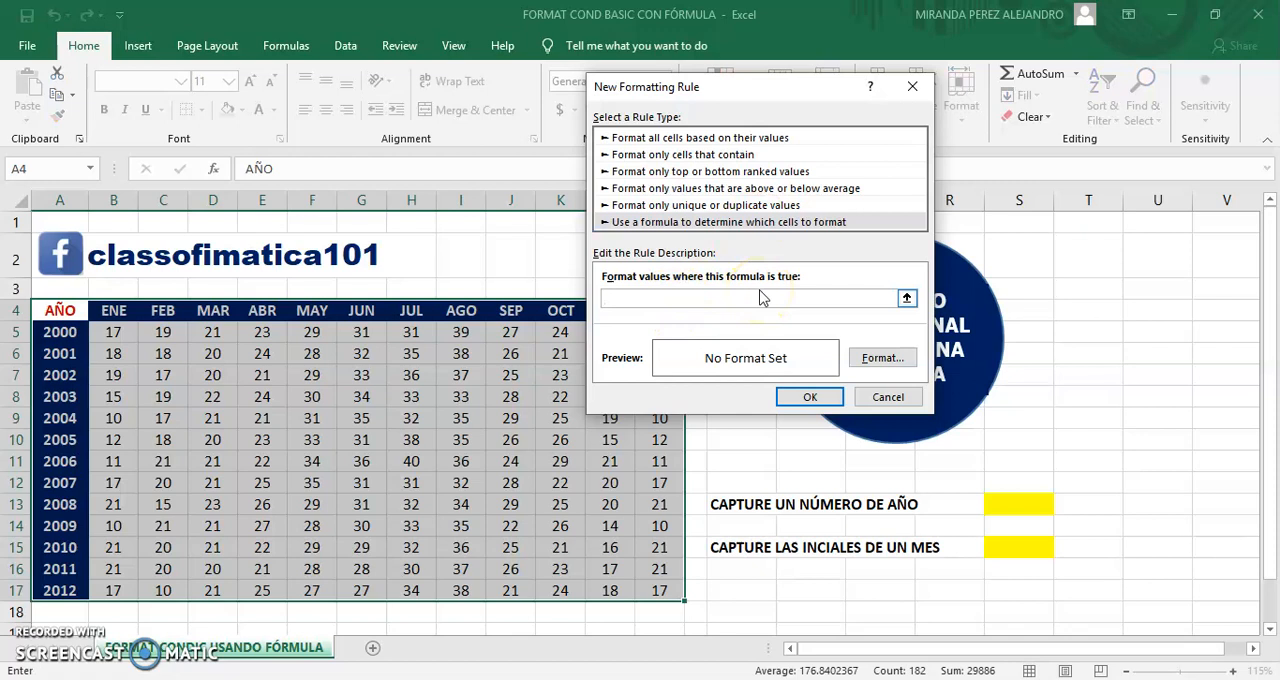
type("=")
type("$")
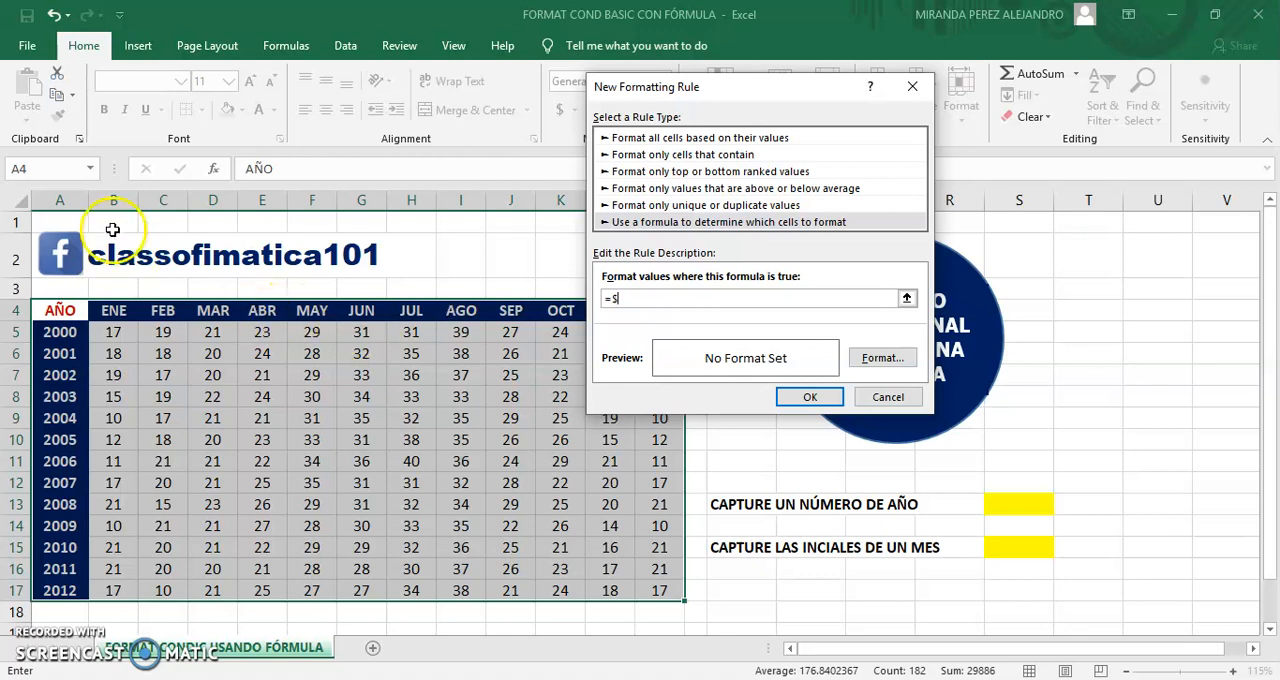
type("A")
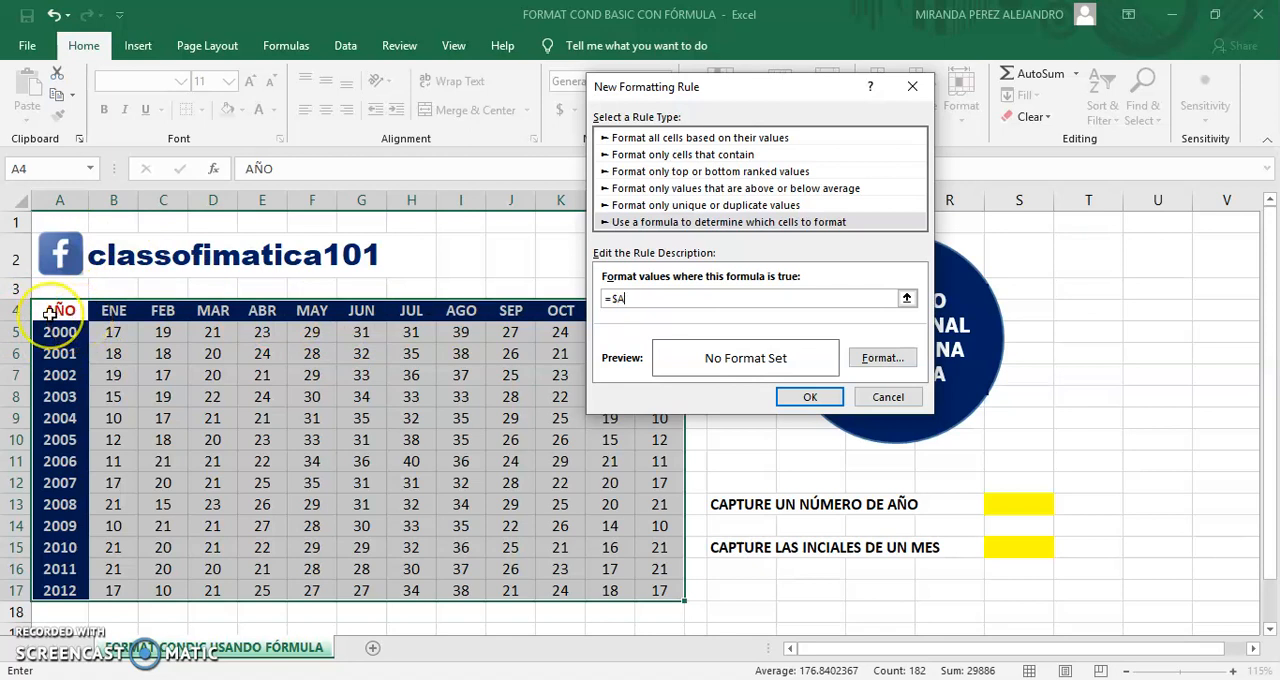
type("4=")
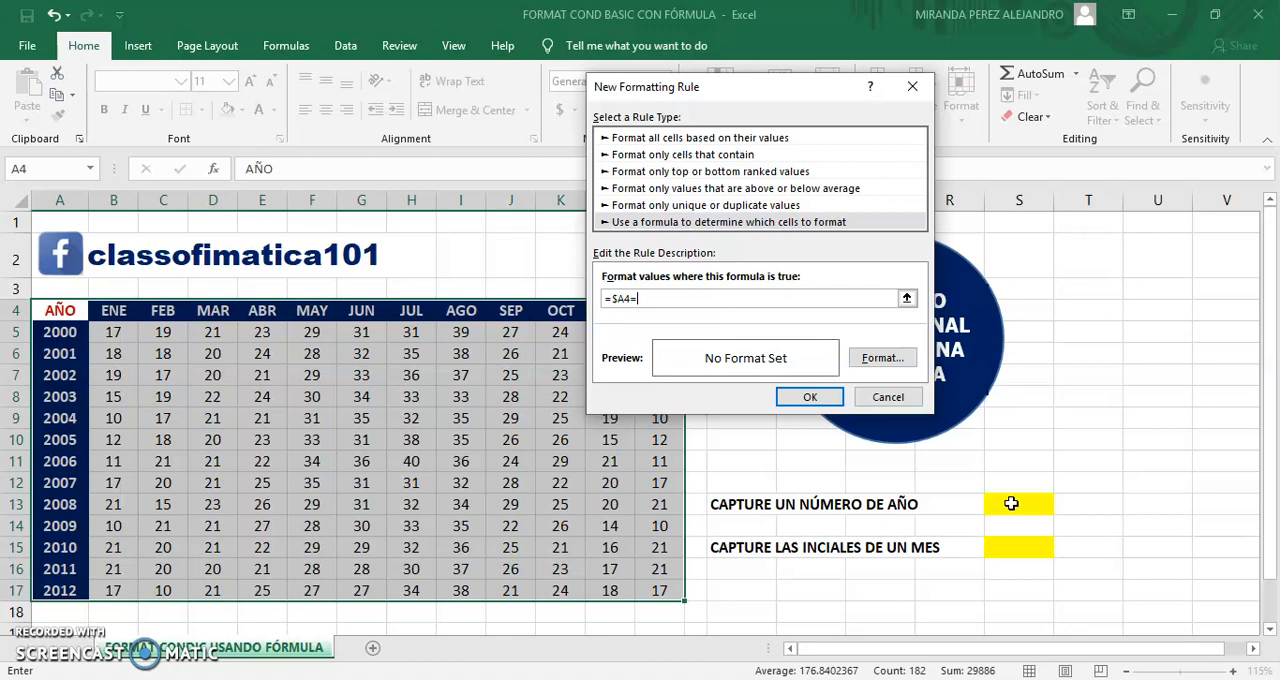
type("$S$13")
Step: Give the new rule a light orange fill with bold black text, and apply it to the table
left_click(882, 359)
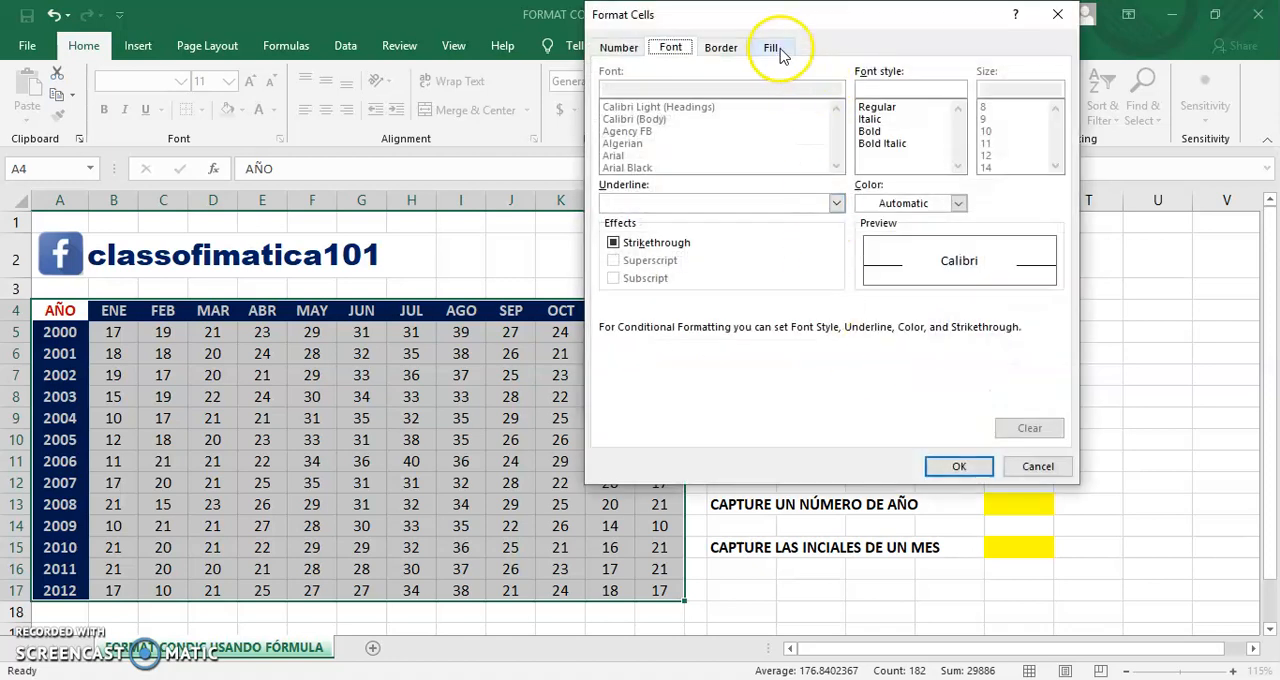
left_click(774, 48)
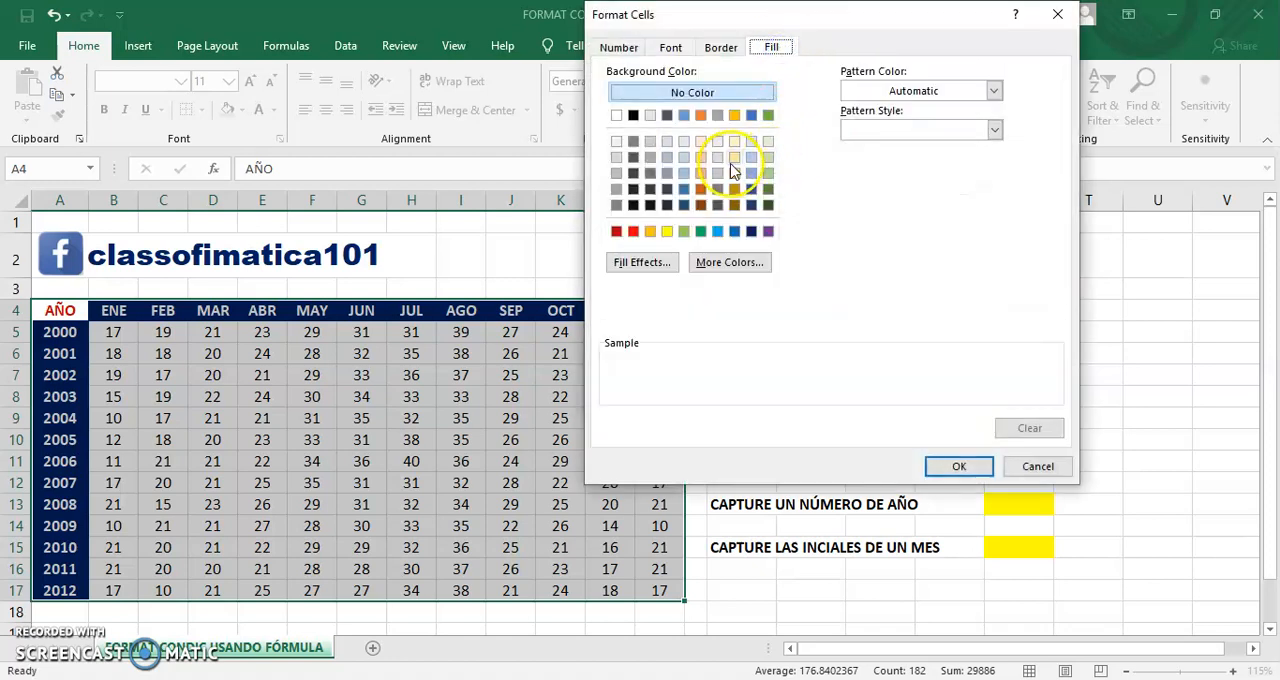
left_click(700, 157)
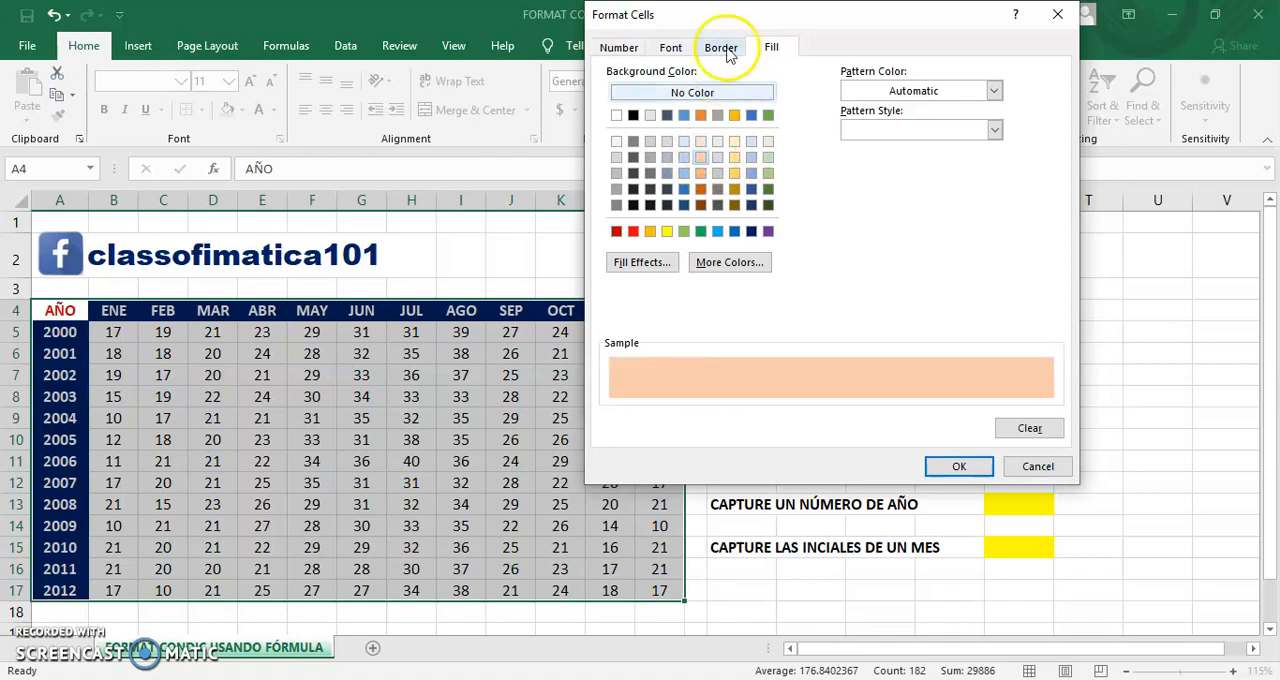
left_click(671, 48)
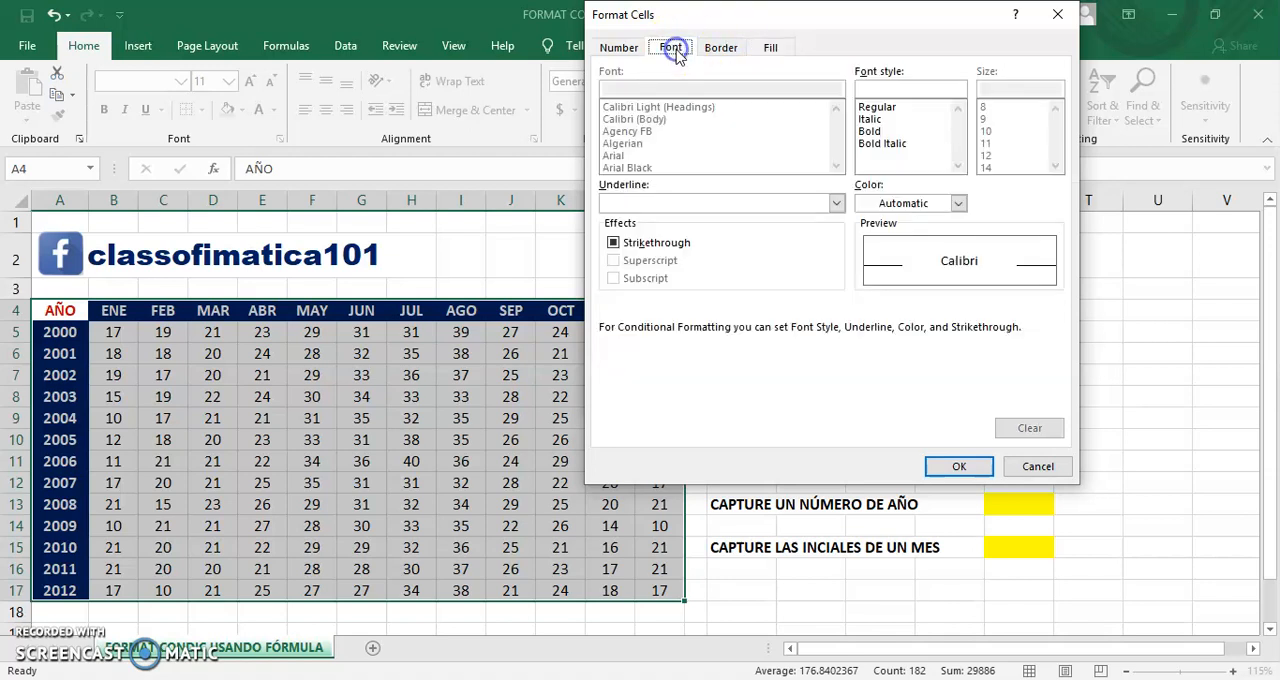
left_click(876, 131)
left_click(900, 203)
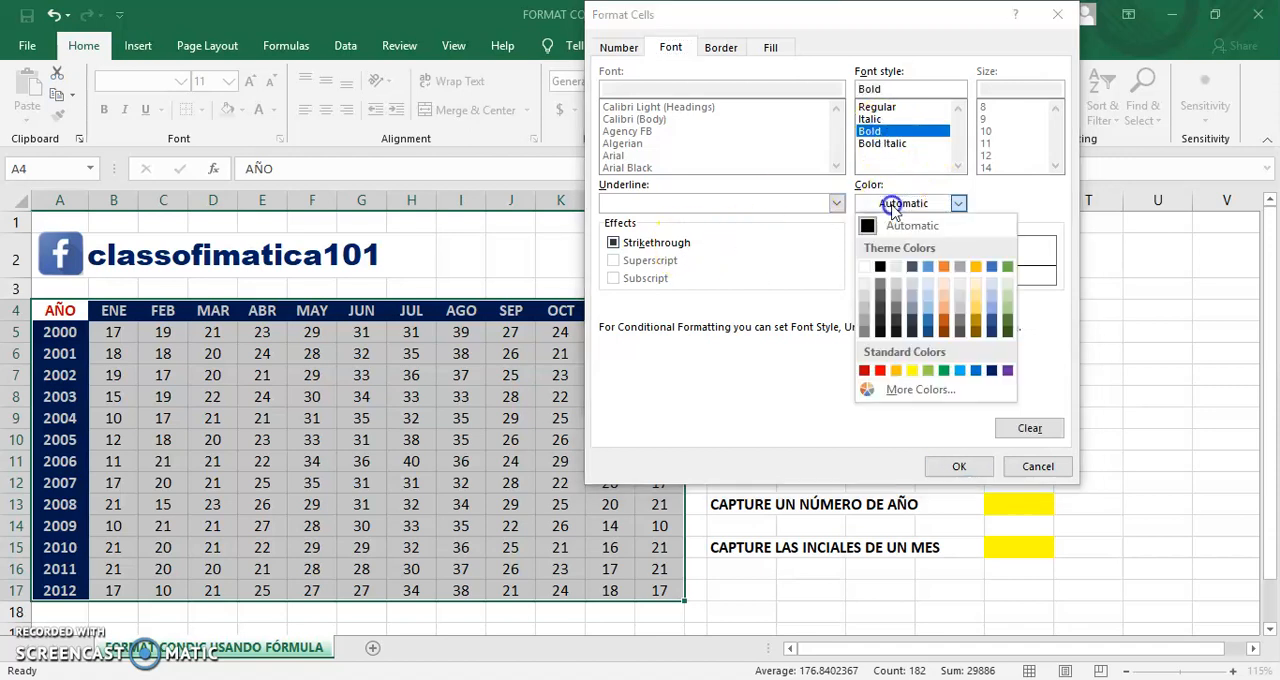
left_click(880, 267)
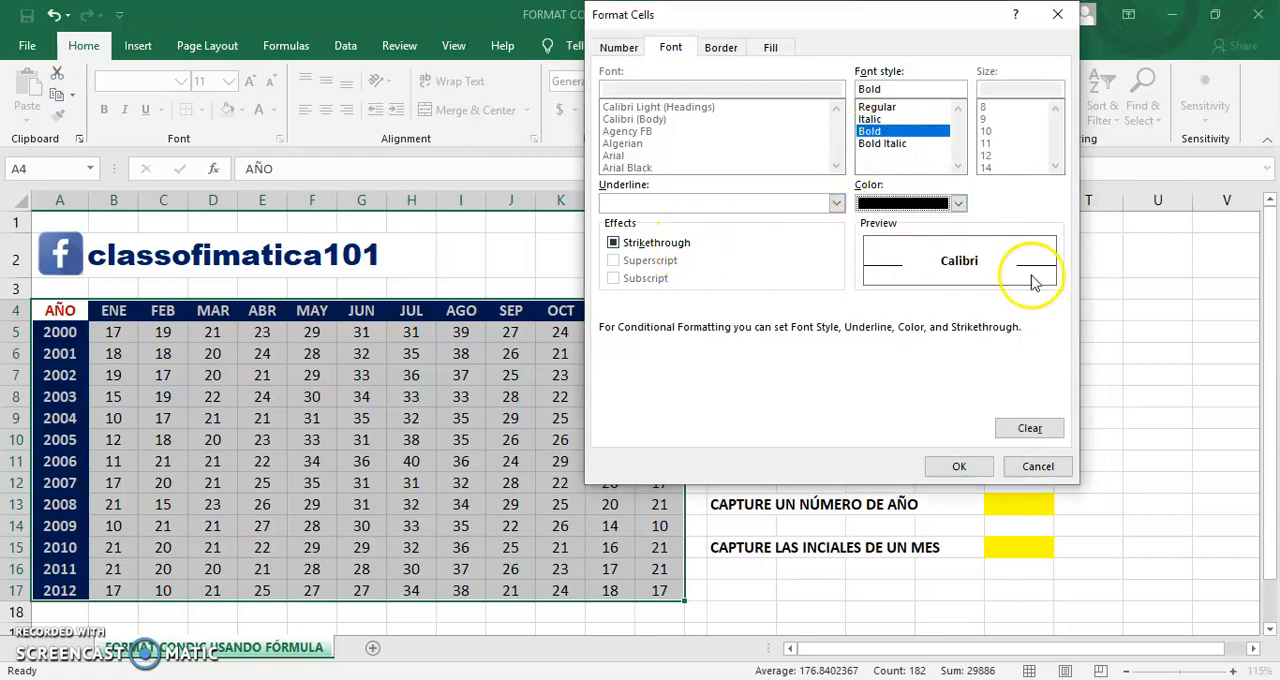
left_click(959, 466)
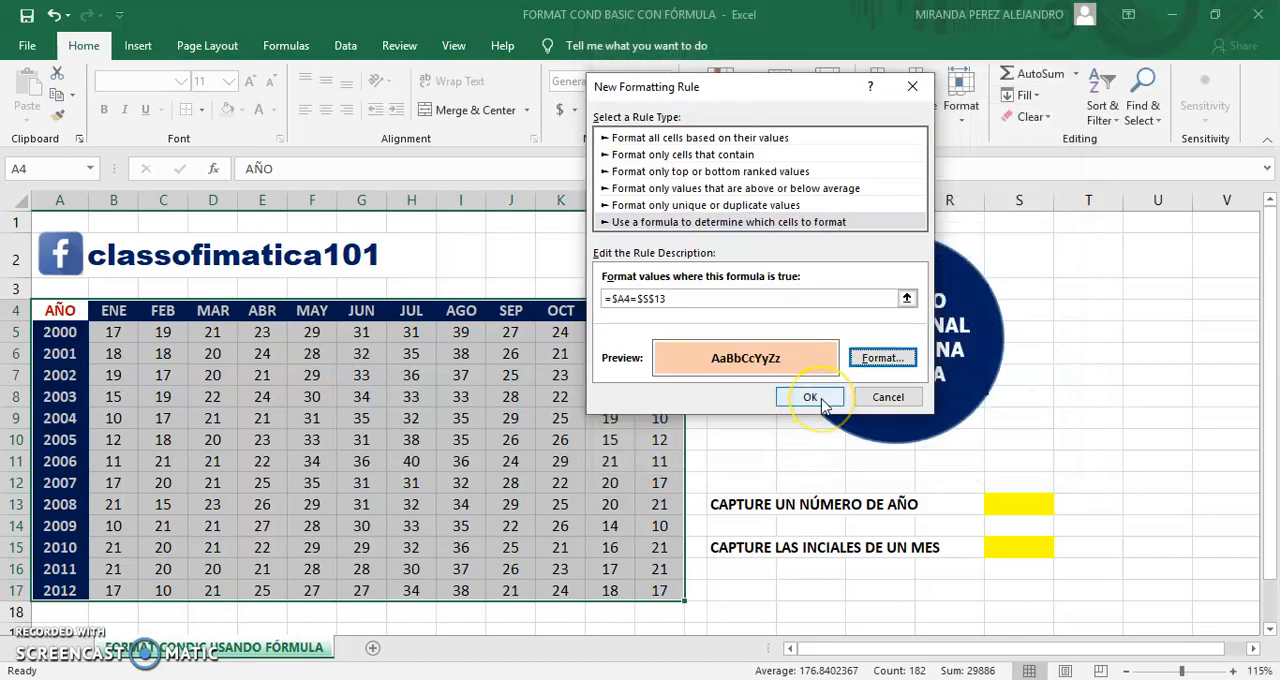
left_click(821, 398)
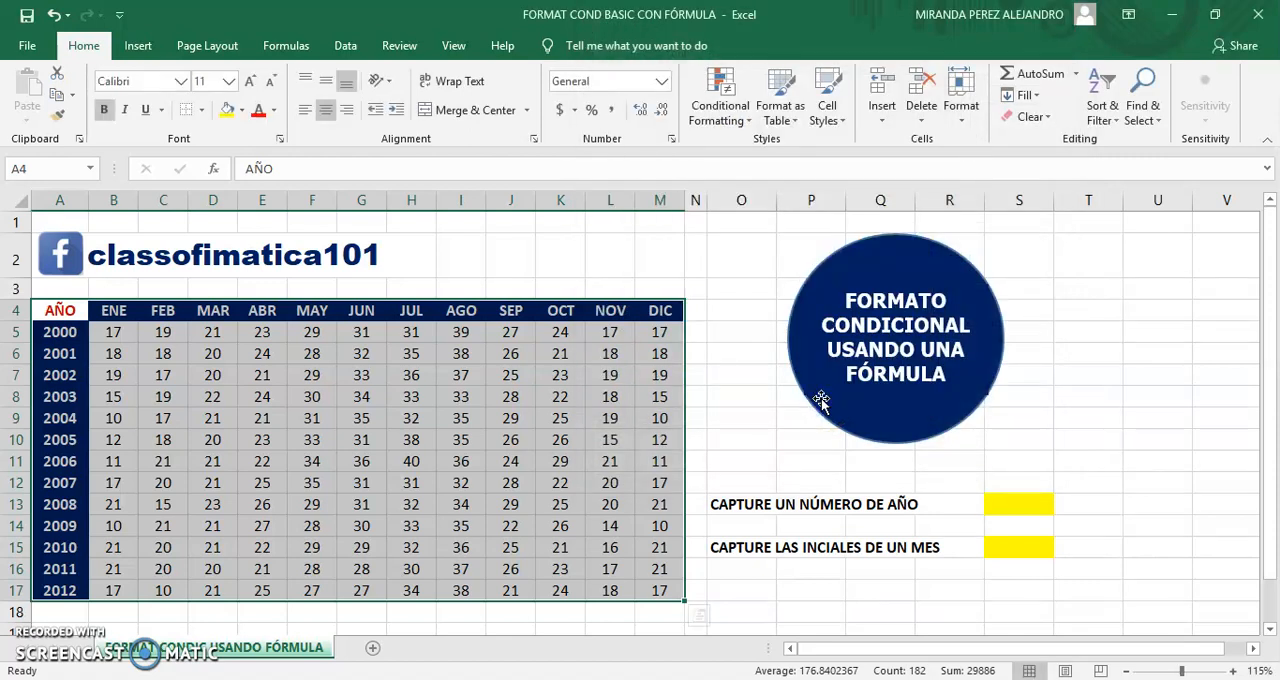
Step: Test the year rule by entering 2002 in cell S13
left_click(1021, 507)
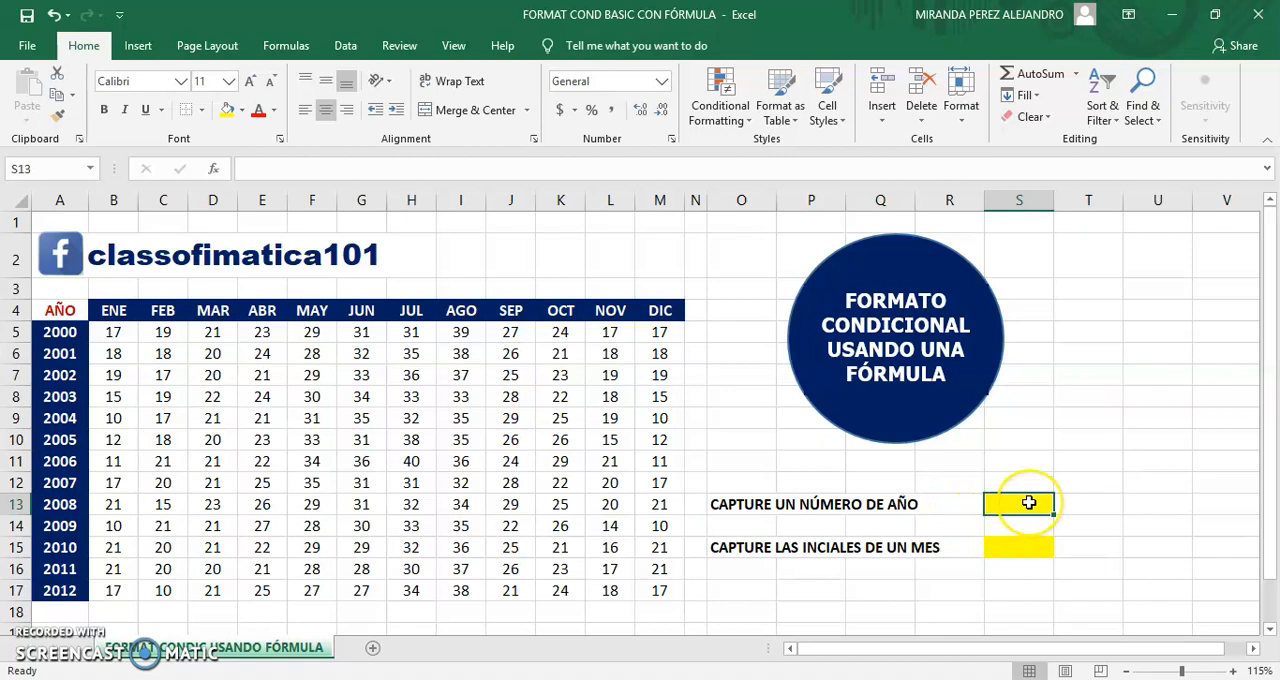
double_click(1031, 503)
type("2002")
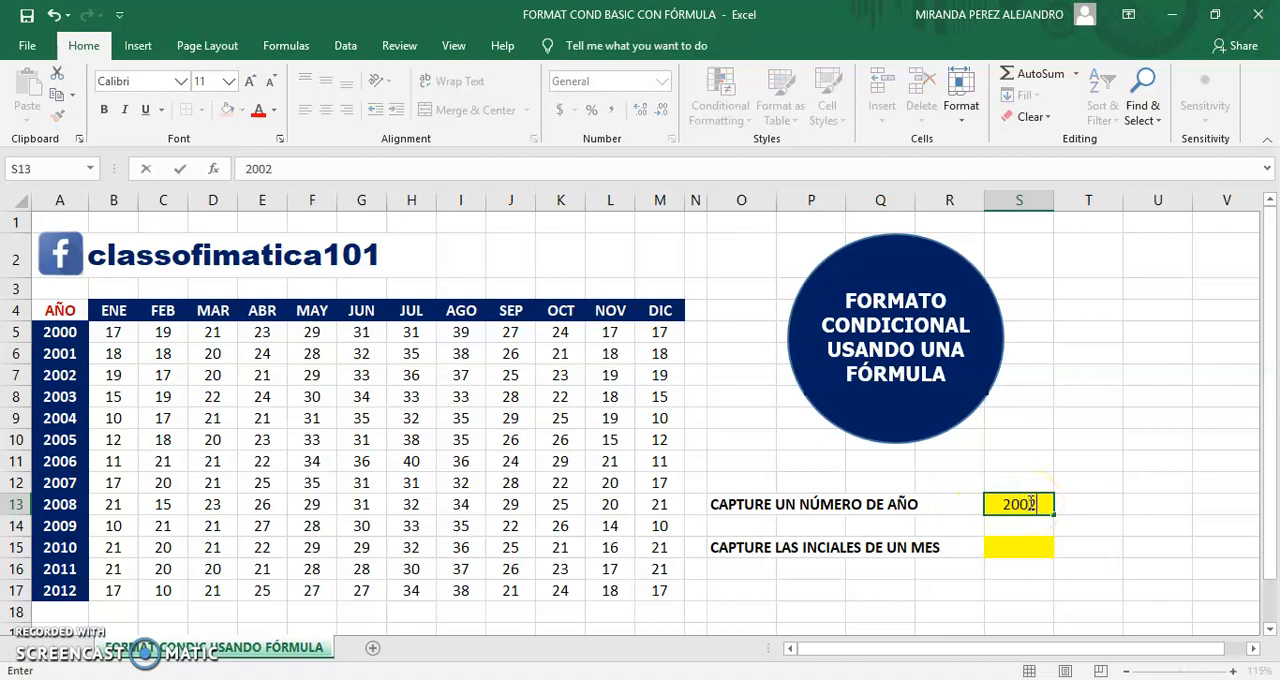
key("Return")
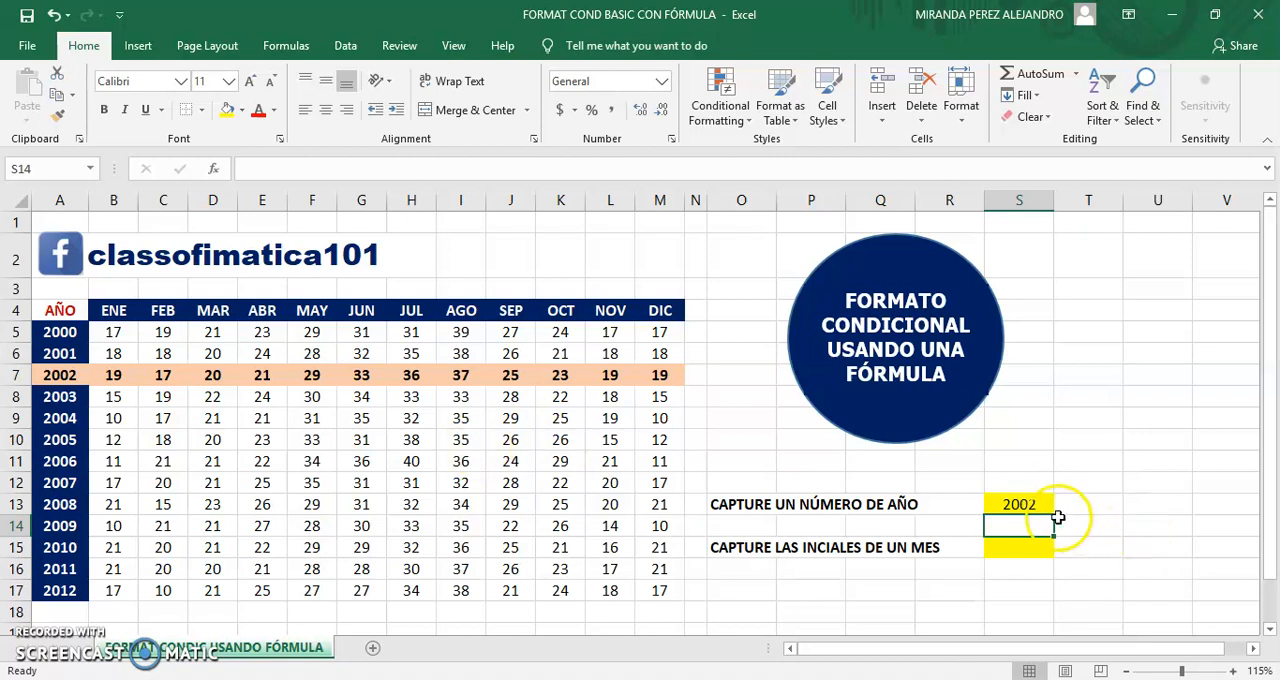
Step: Change the year in cell S13 to 2007 to test the highlighting on another row
left_click(1028, 503)
type("2007")
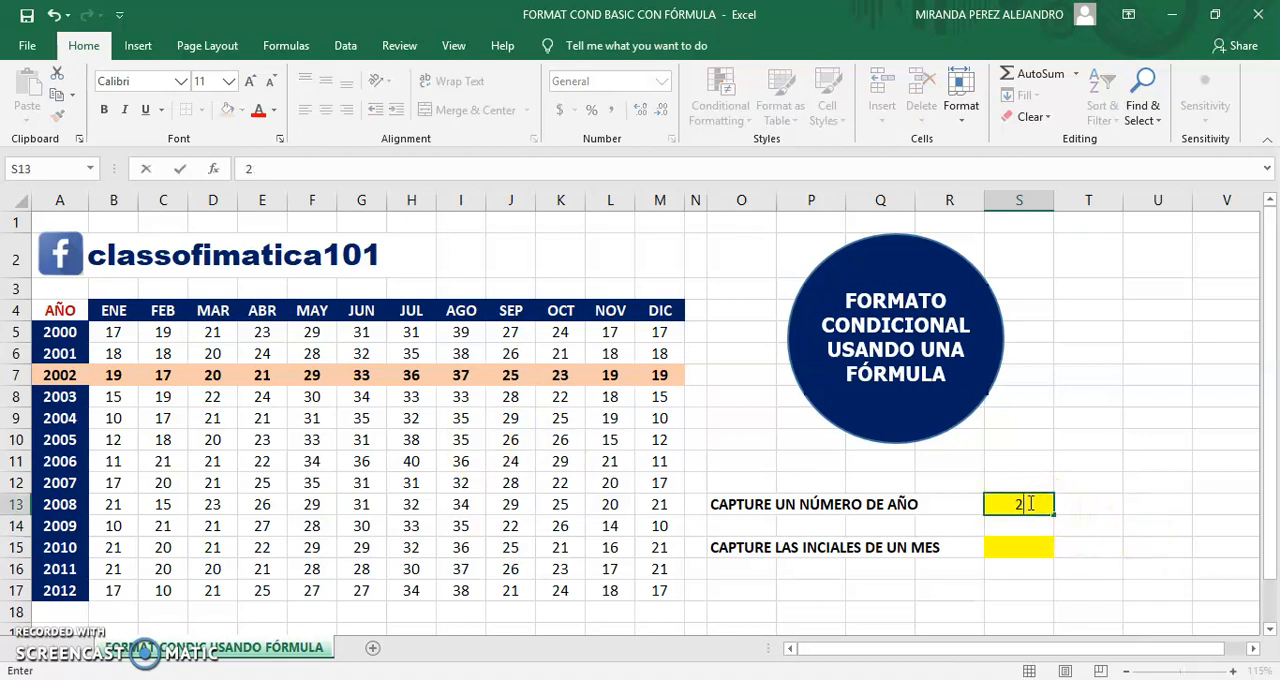
key("Return")
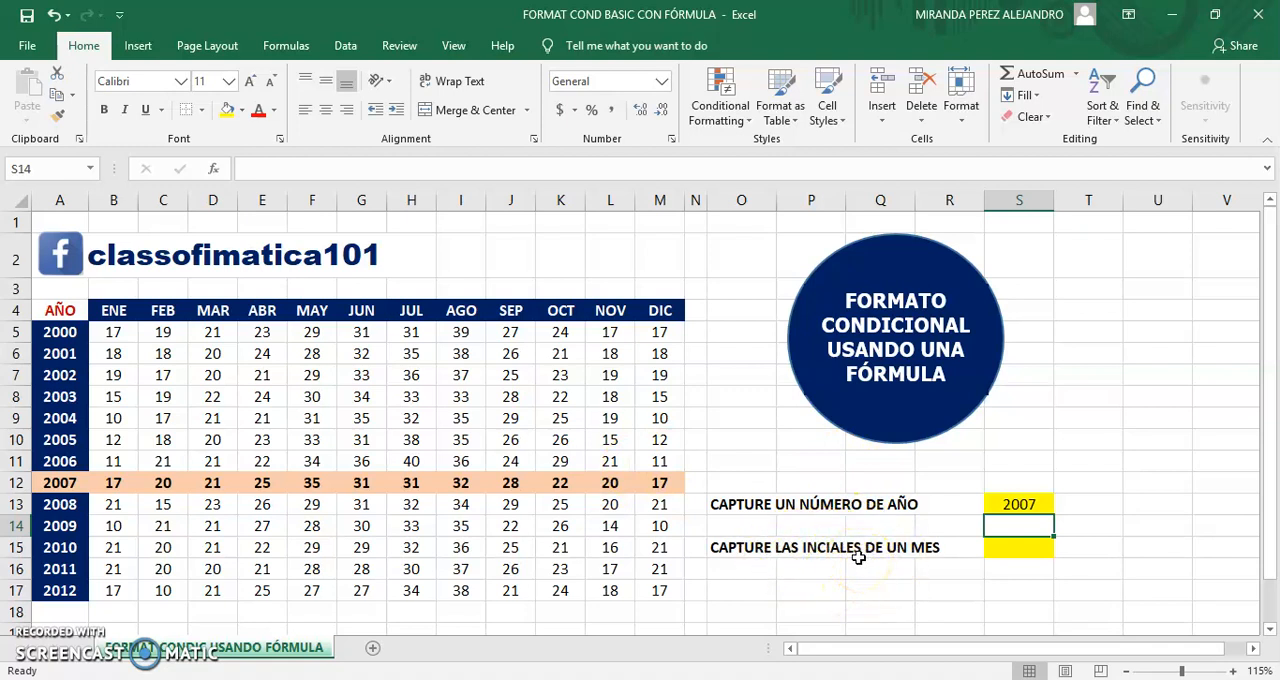
Step: Create a second formula-based conditional formatting rule for the table range A4:M17 with the formula =A$4=$S$15
left_click(1022, 543)
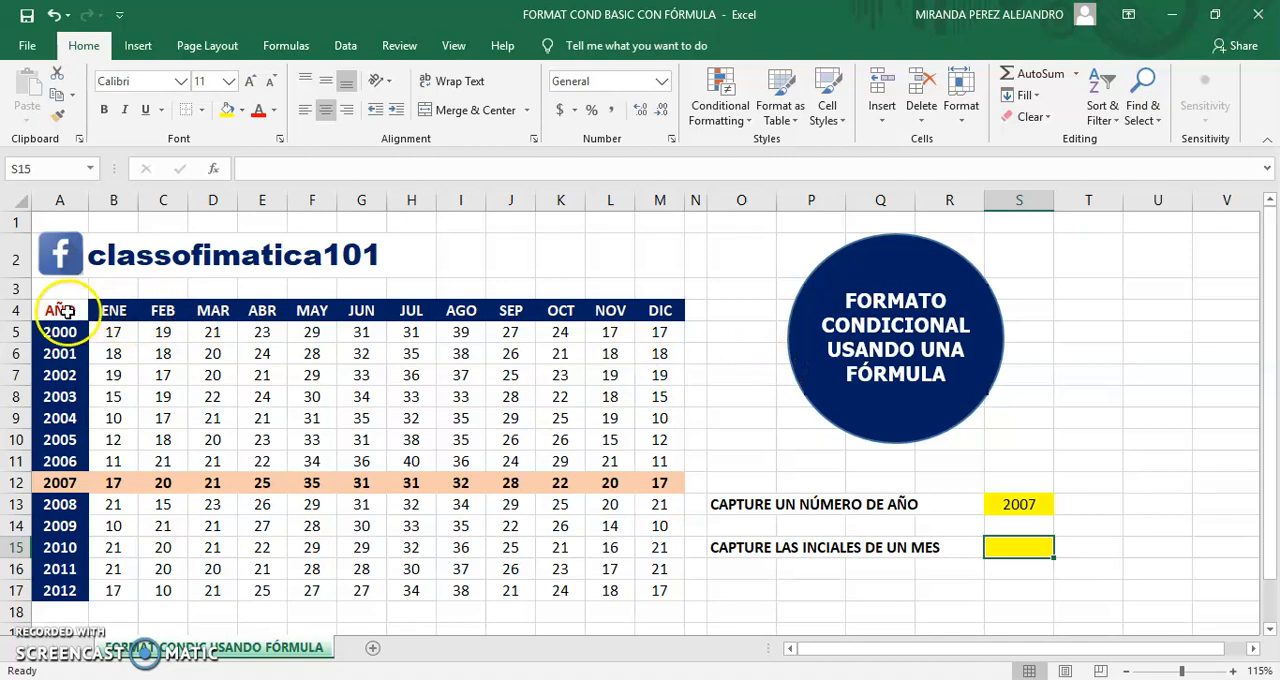
left_click_drag(58, 310, 660, 591)
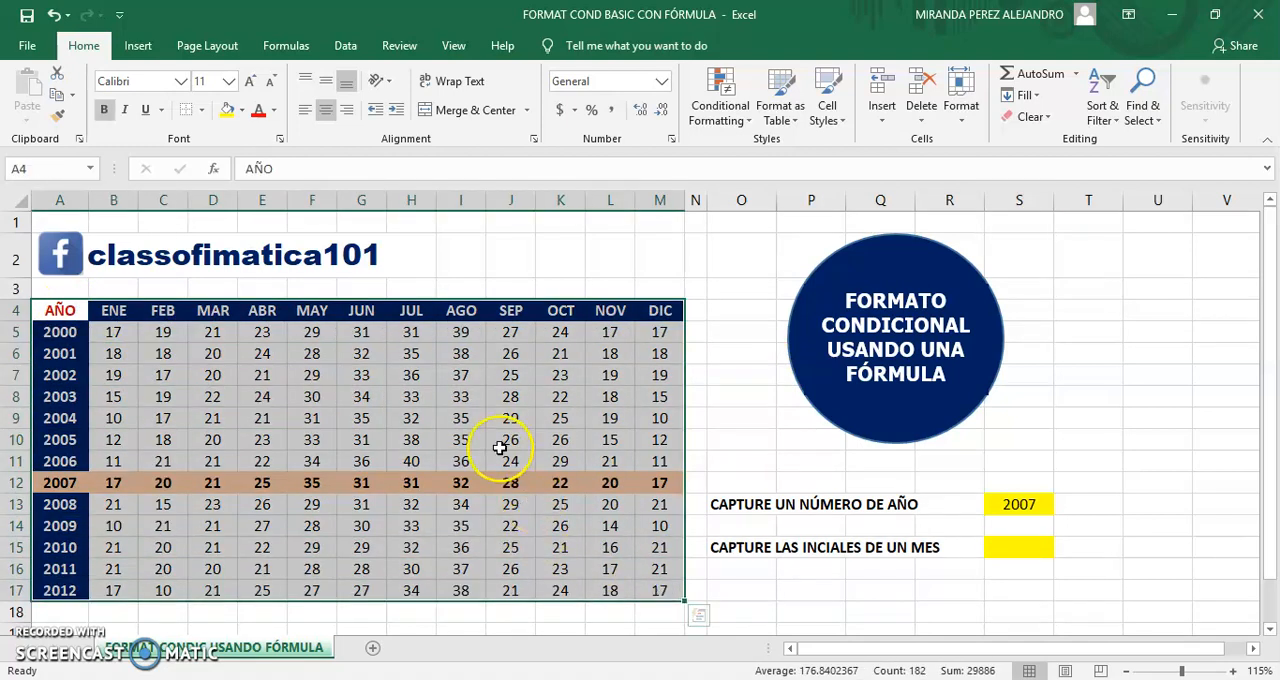
left_click(710, 115)
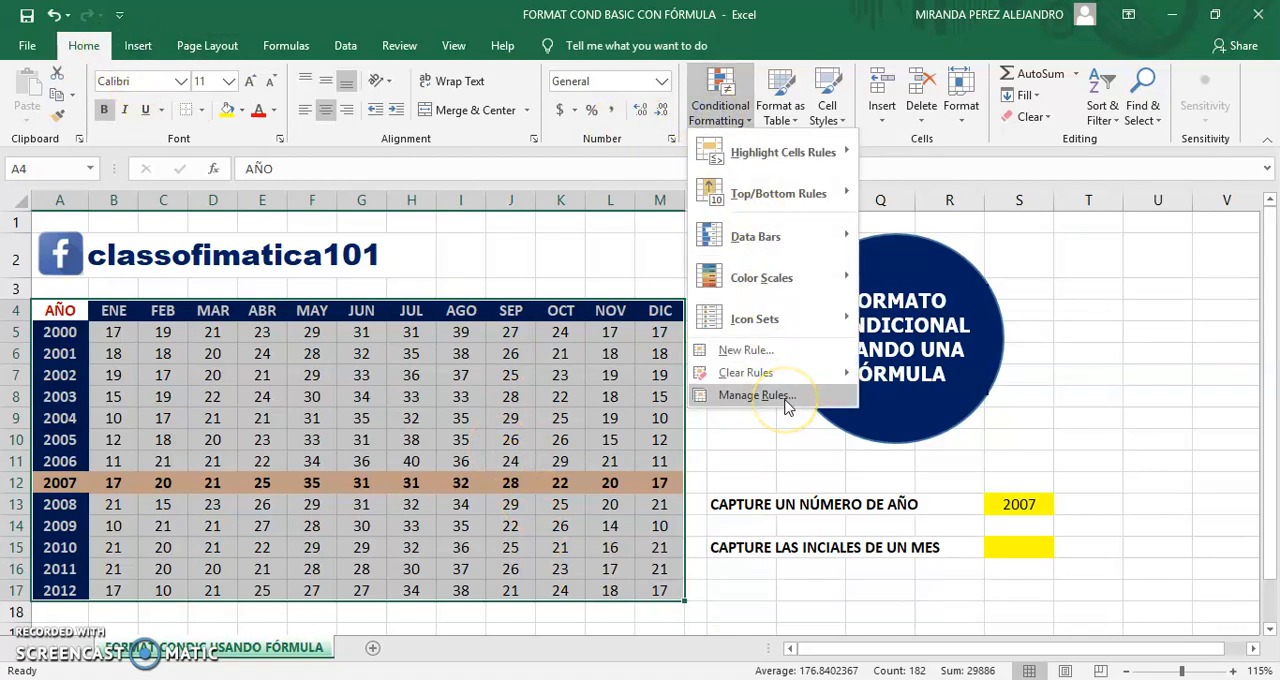
left_click(745, 349)
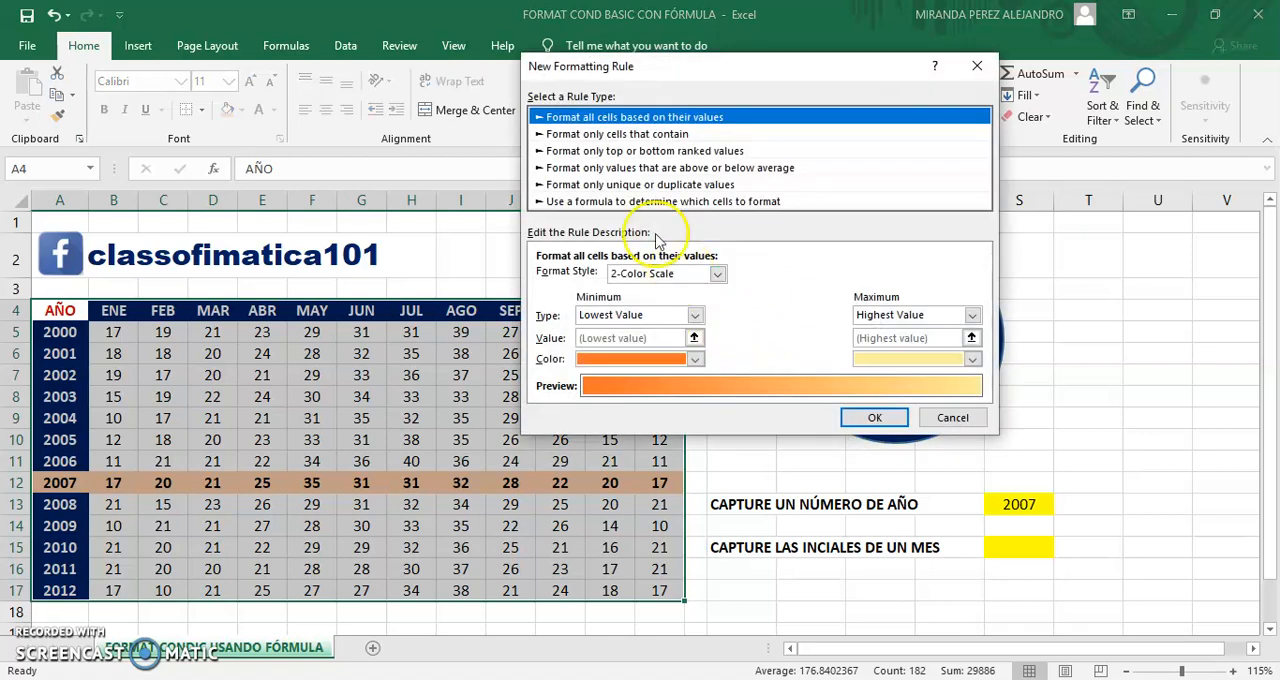
left_click(594, 201)
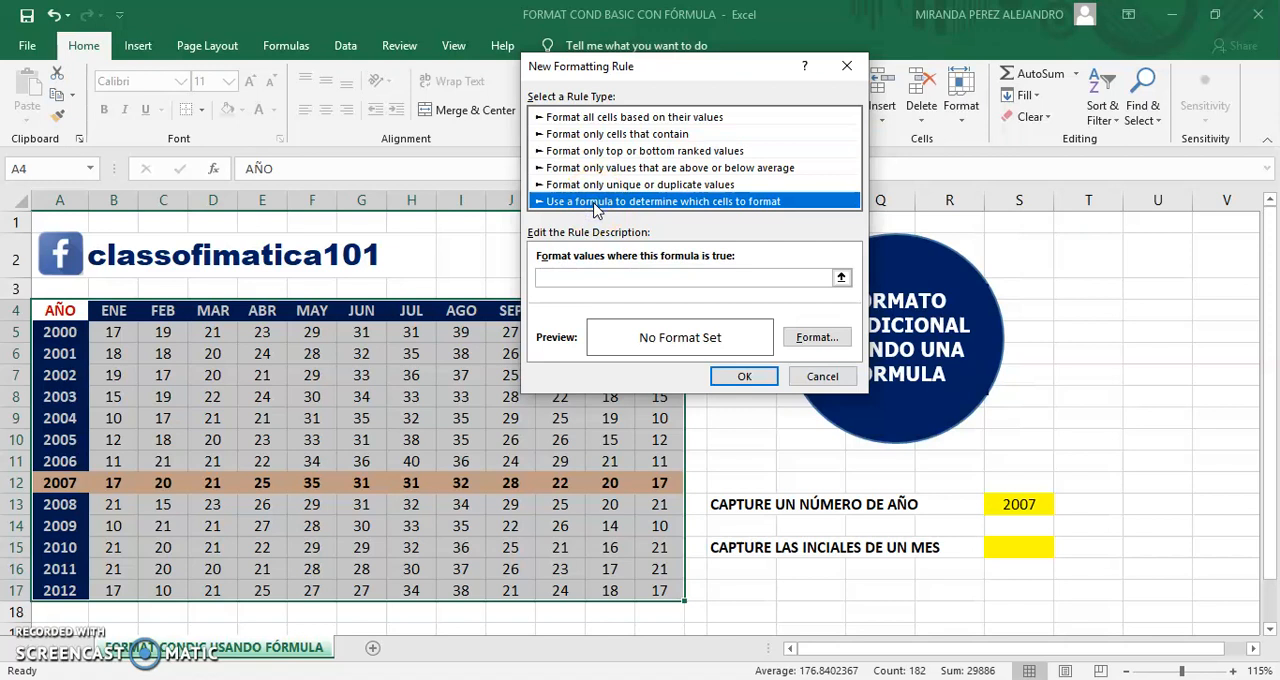
left_click(574, 277)
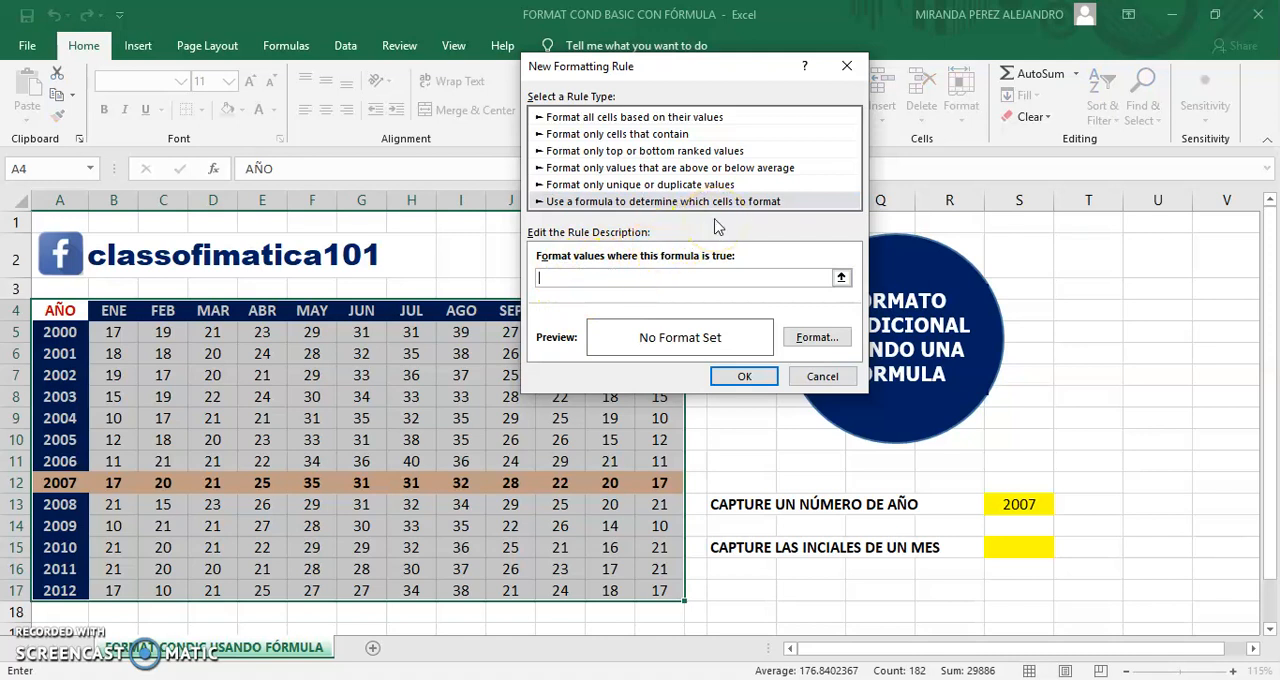
type("=")
type("A")
type("$")
type("=")
type("$S$15")
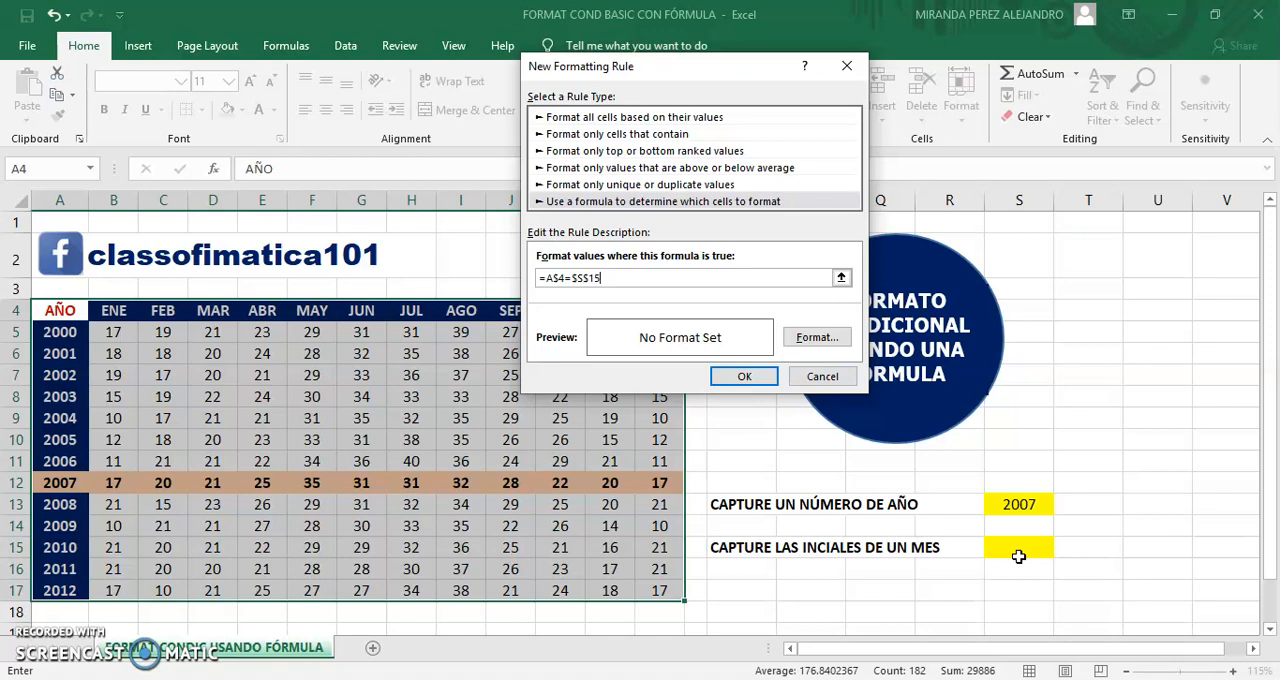
Step: Give the month rule a light green fill with bold black text, and apply it to the table
left_click(818, 338)
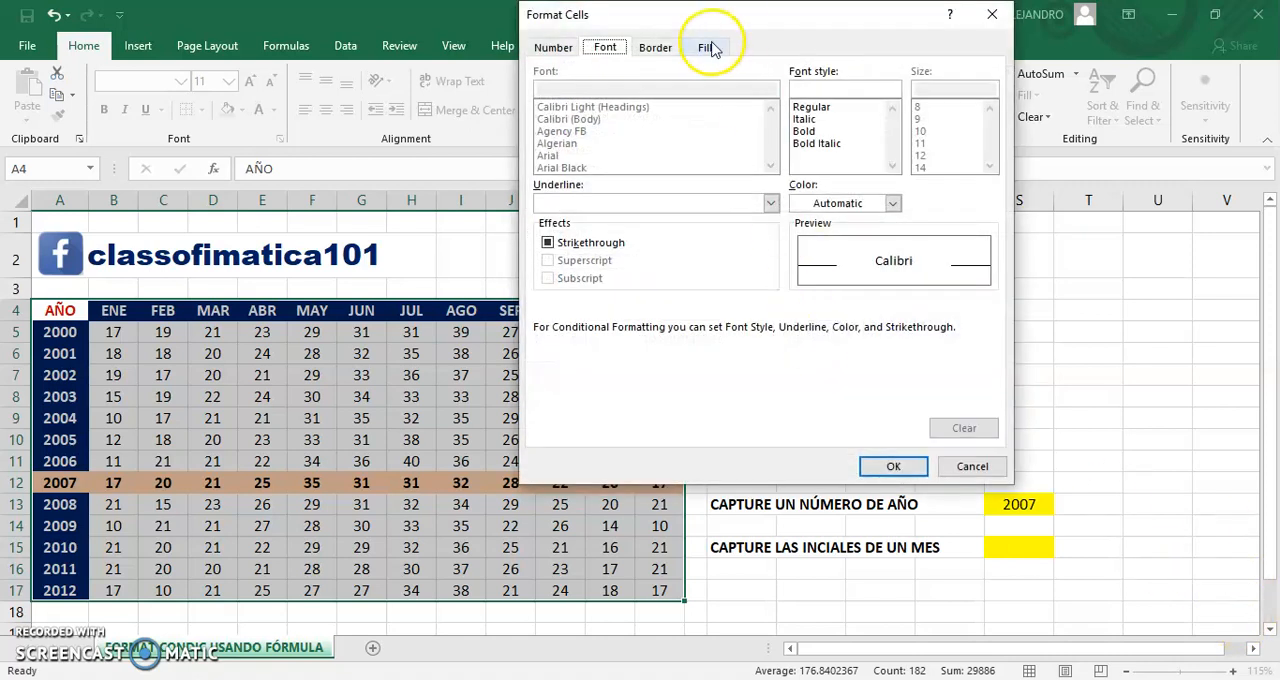
left_click(707, 48)
left_click(703, 173)
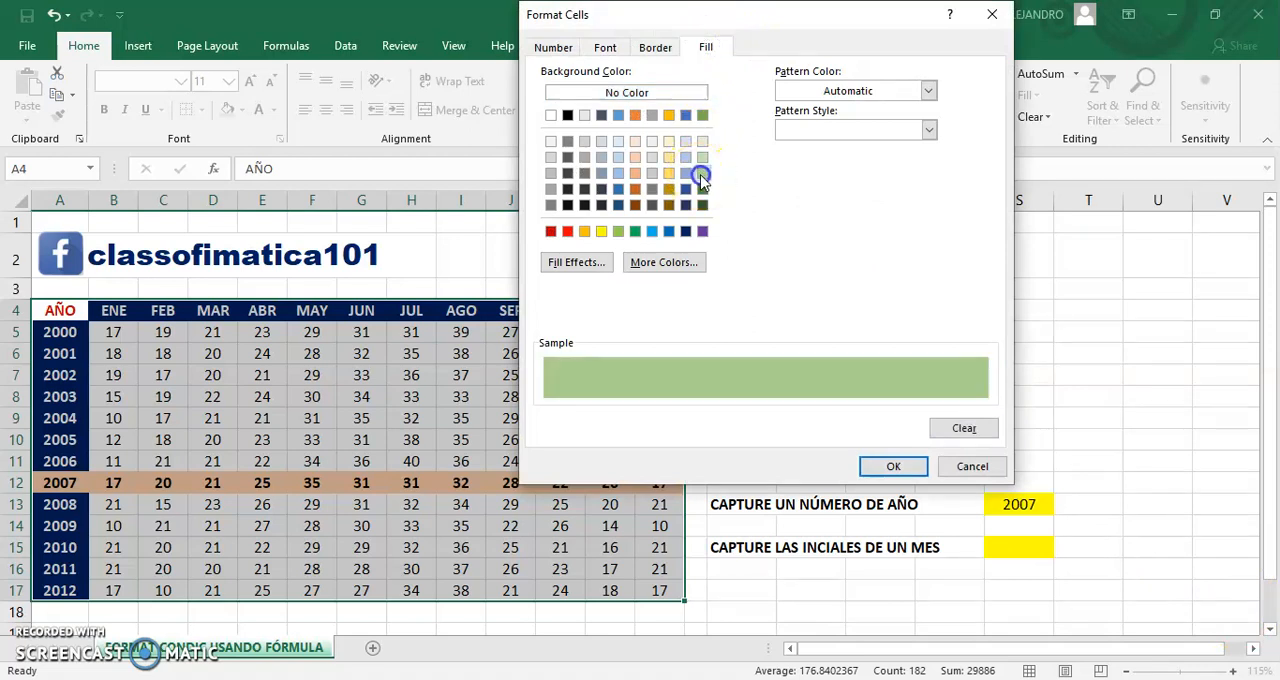
left_click(605, 47)
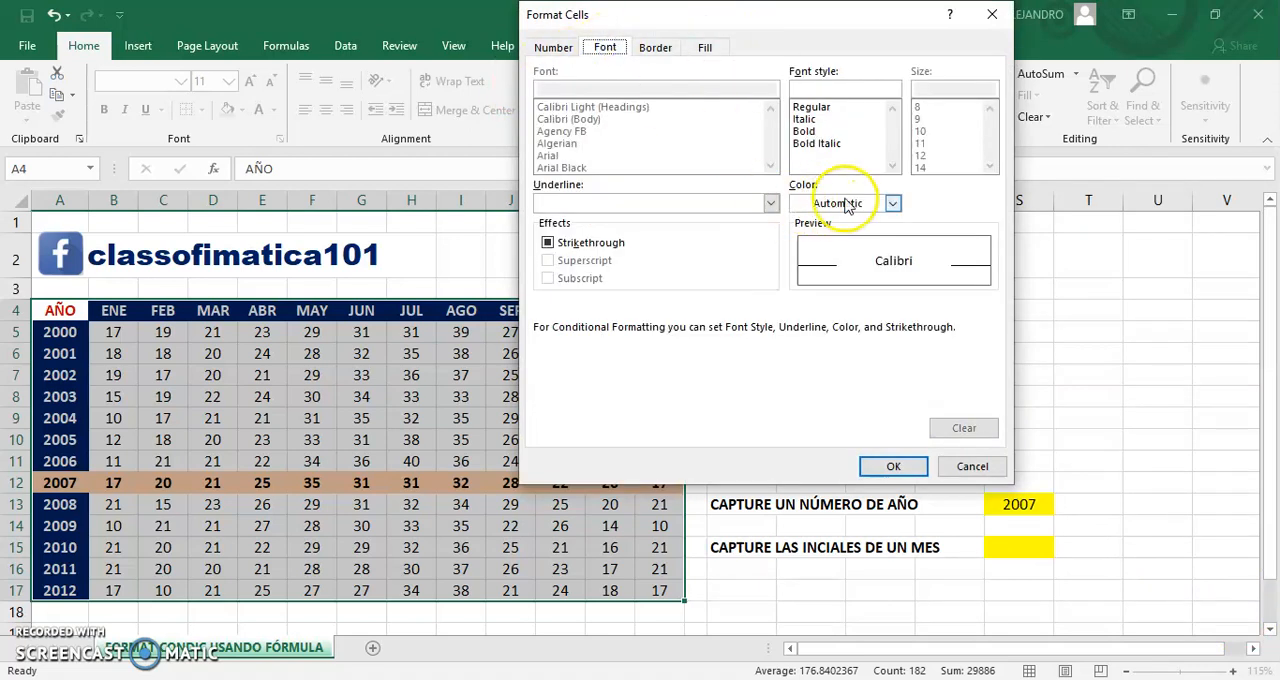
left_click(808, 131)
left_click(832, 203)
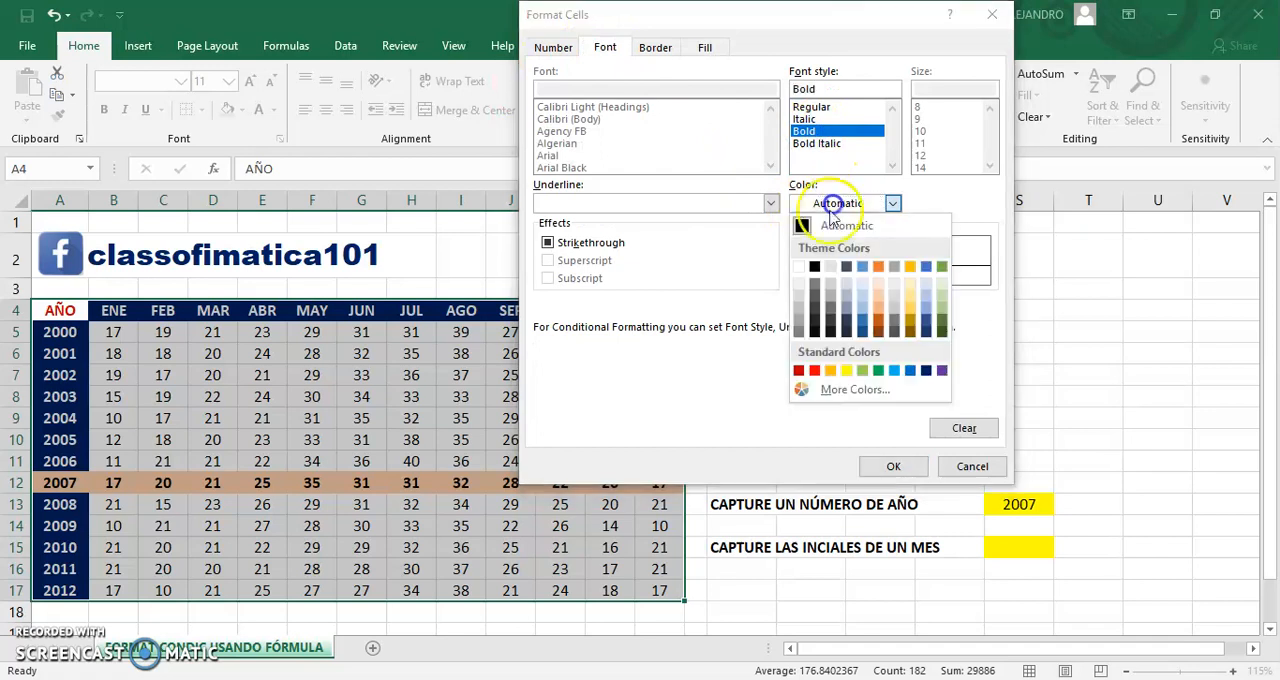
left_click(815, 267)
left_click(894, 466)
left_click(735, 376)
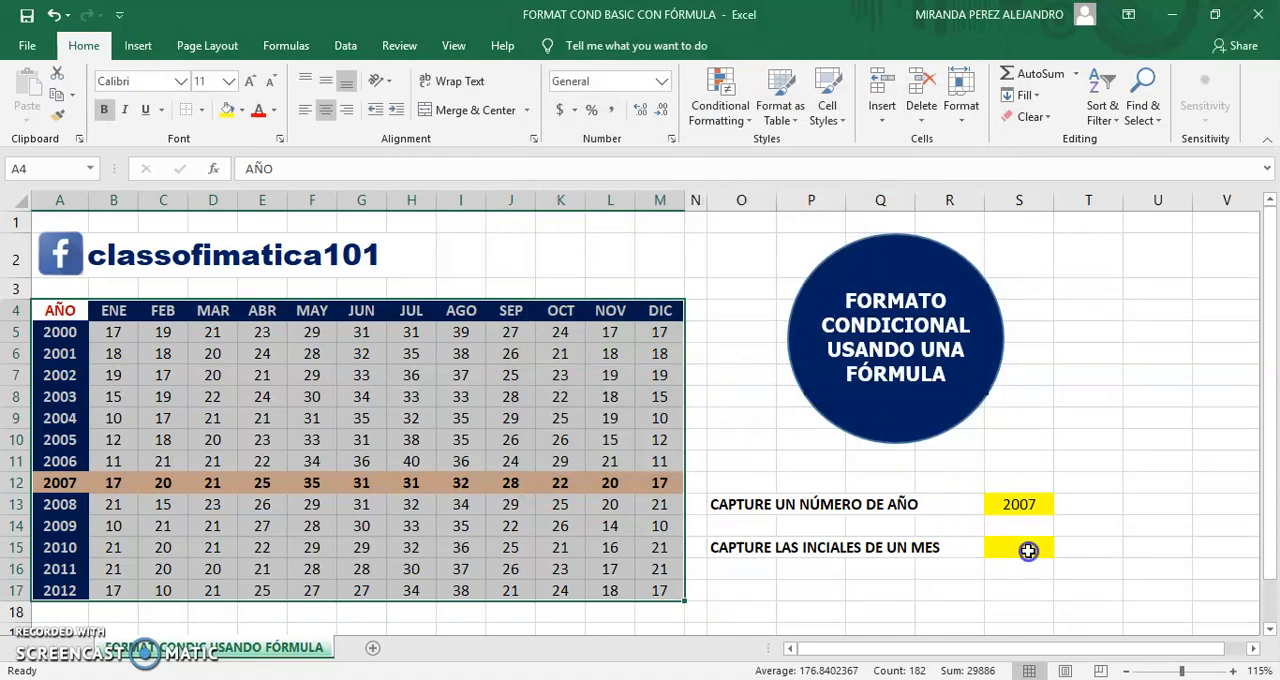
Step: Test the month rule by entering MAR in cell S15
left_click(1021, 548)
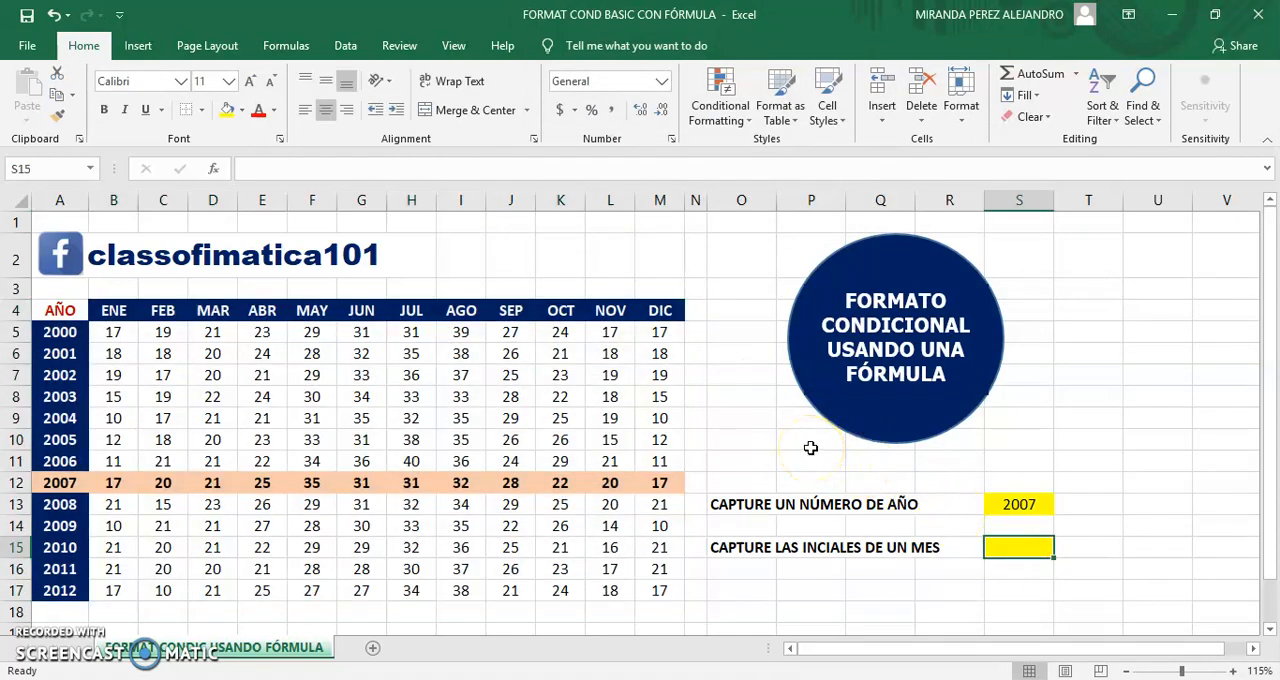
type("MAR")
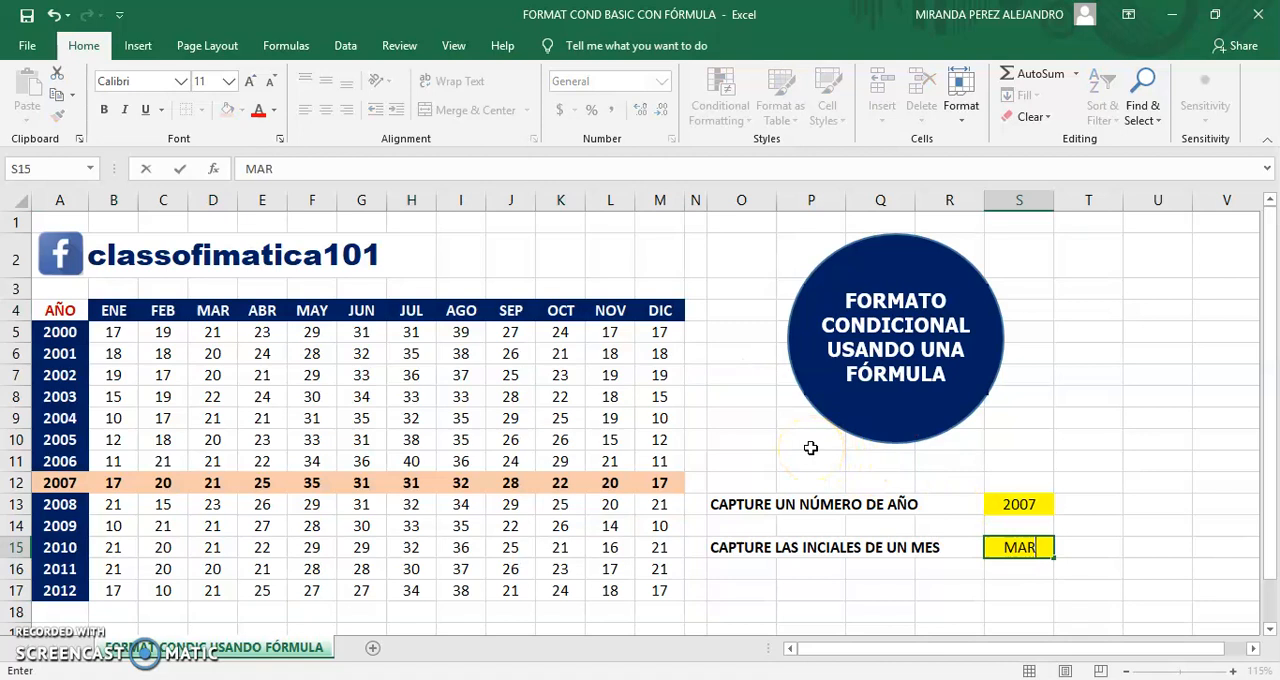
key("Return")
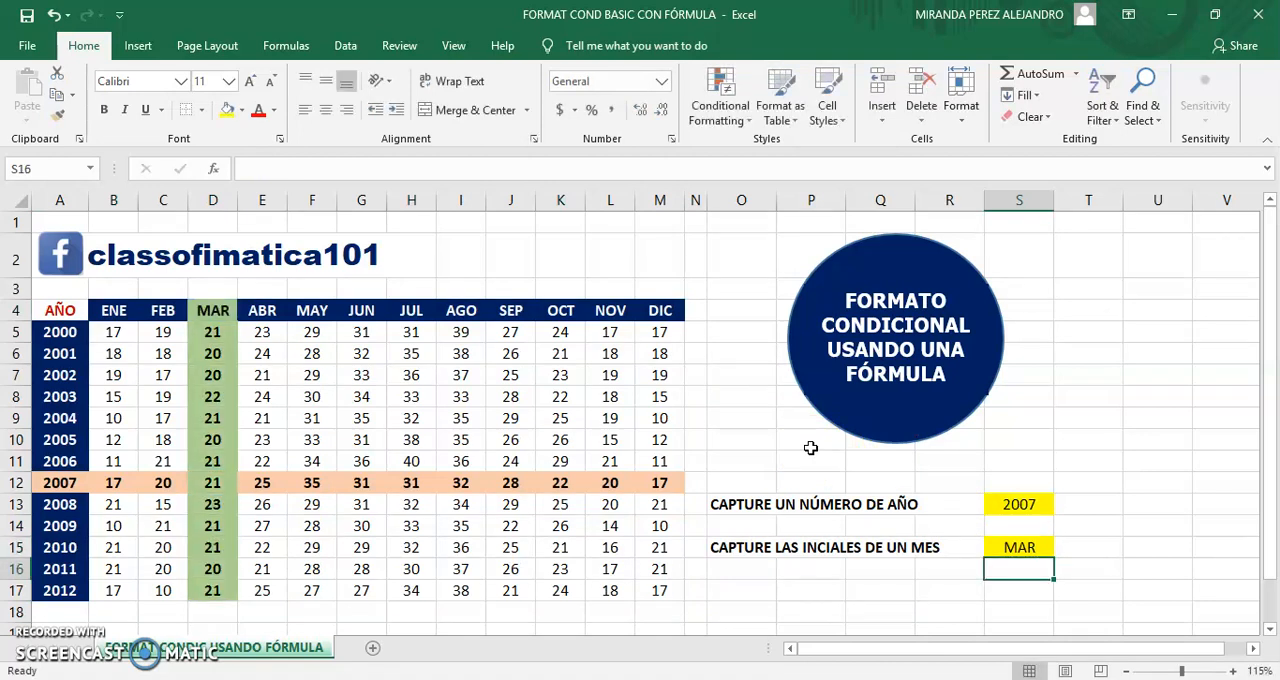
Step: Change the month in cell S15 to SEP to test the highlighting on another column
left_click(1032, 545)
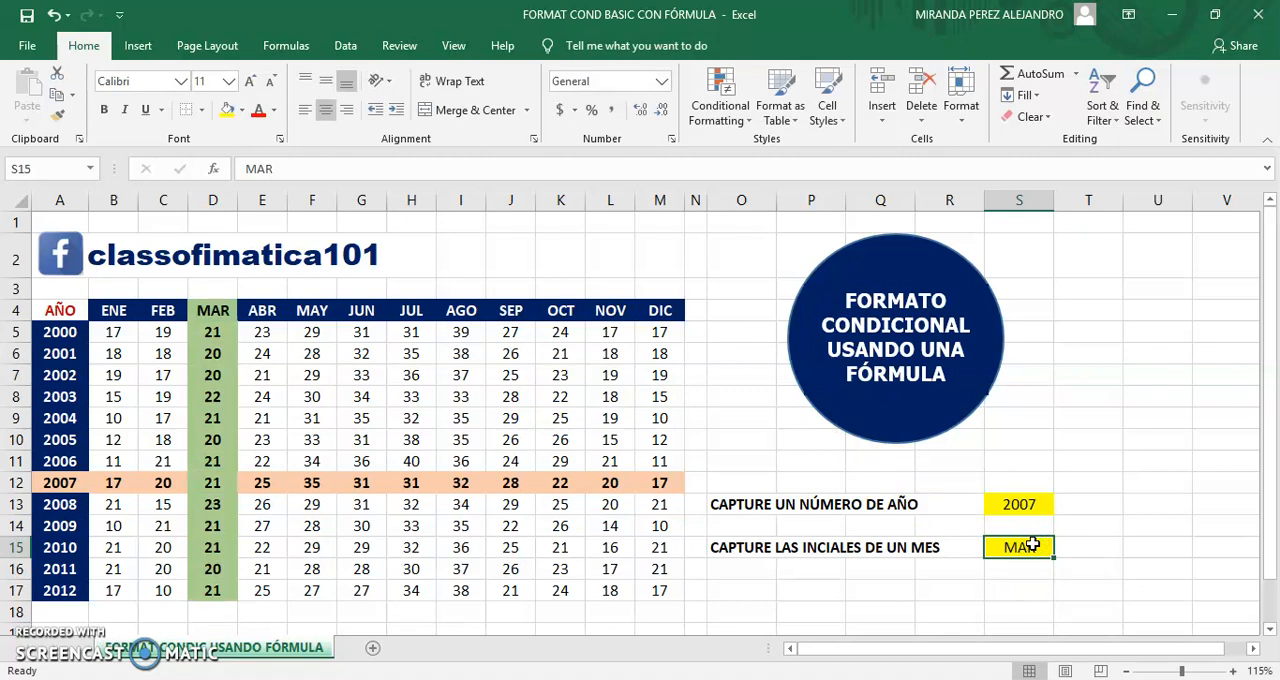
type("SEP")
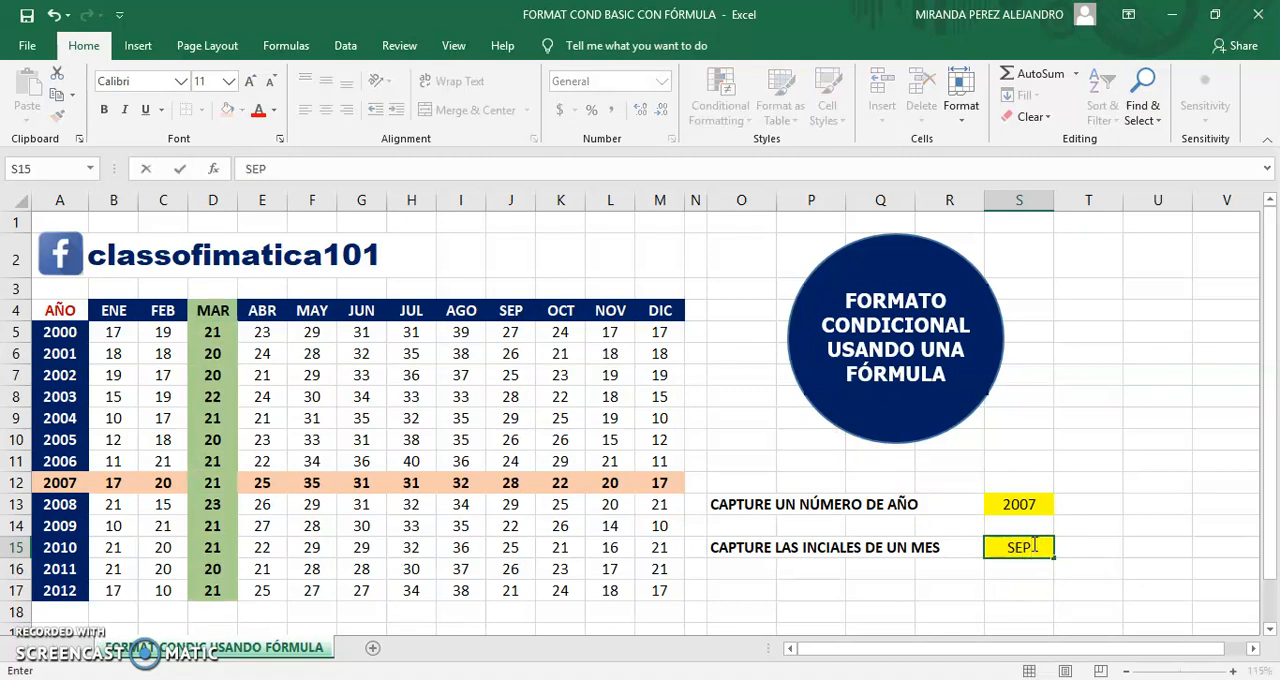
key("Return")
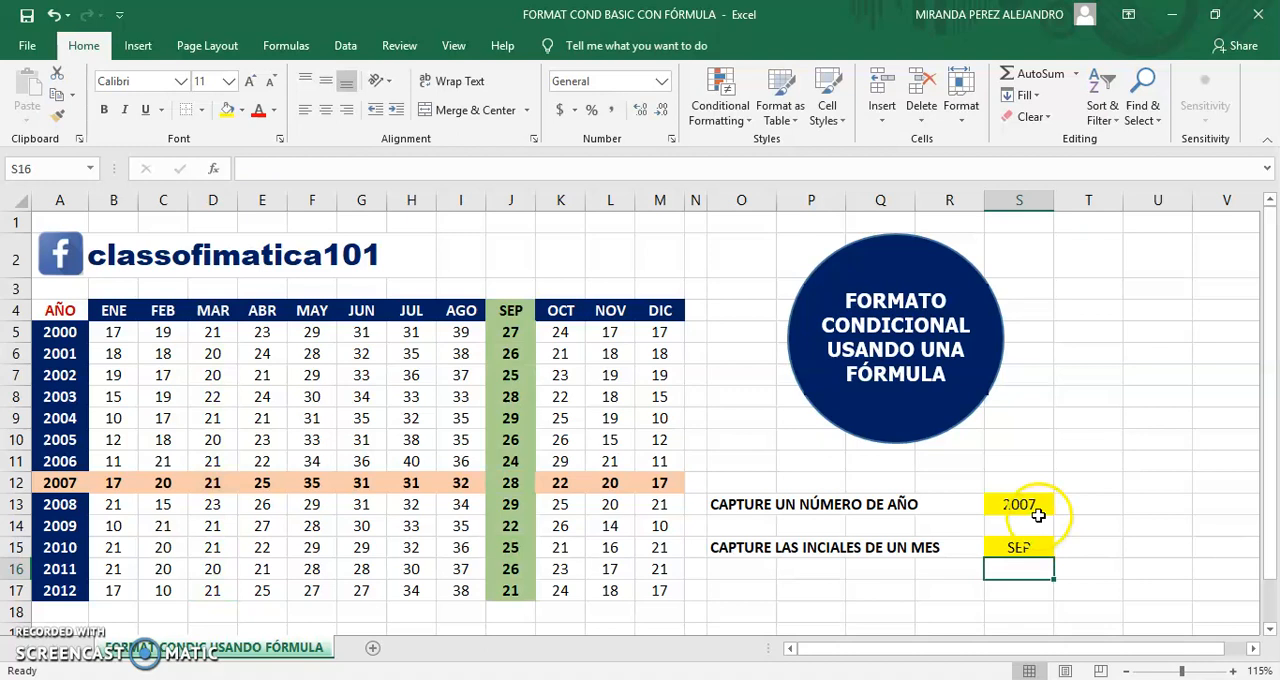
Step: Change the year in cell S13 to 2001 to test both highlighting rules together
left_click(1036, 505)
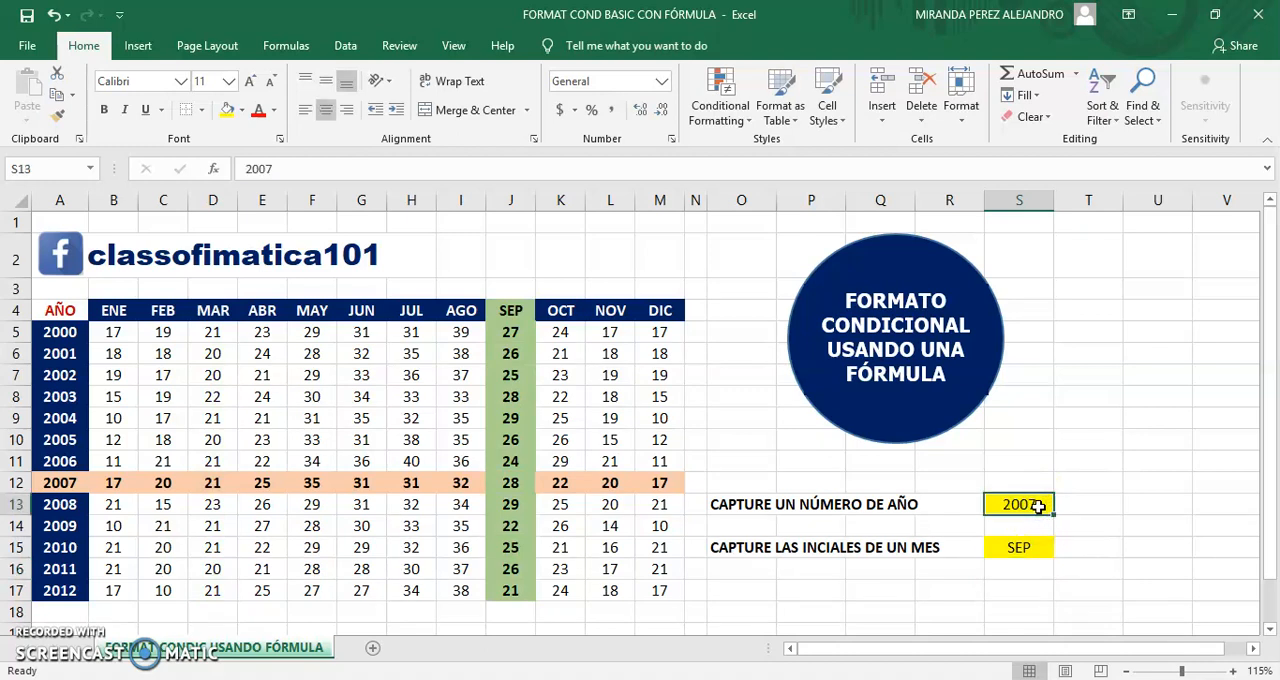
type("2001")
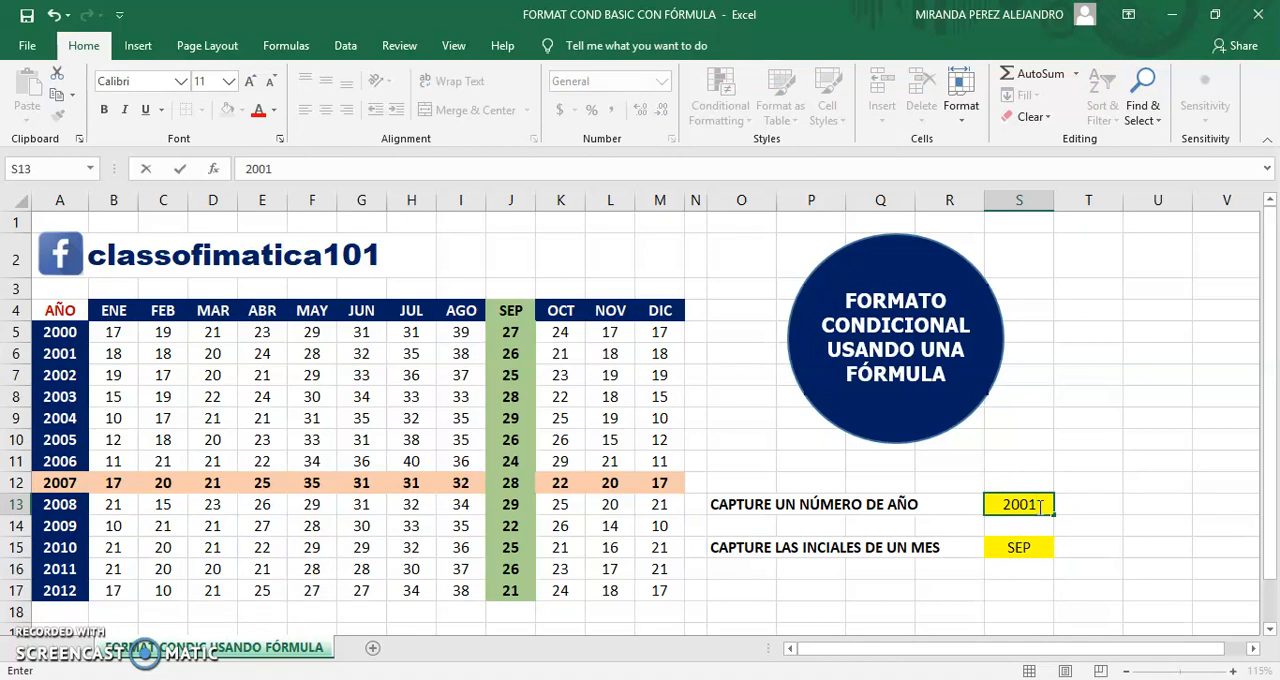
key("Return")
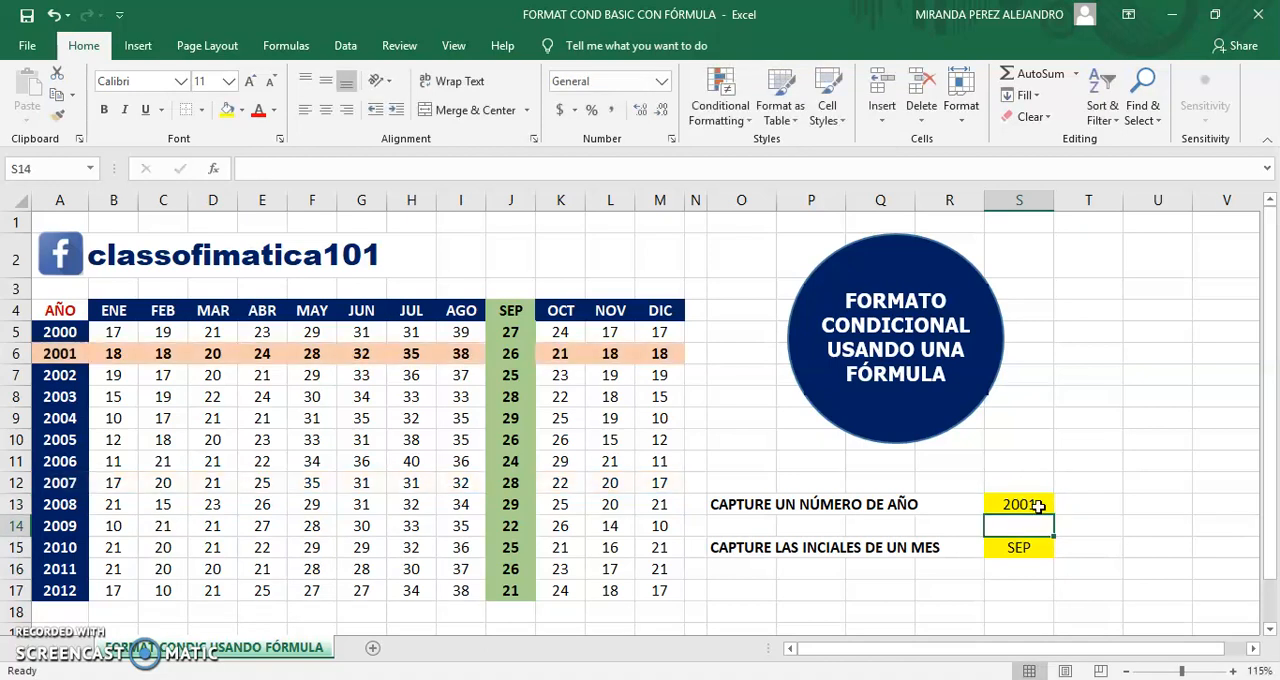